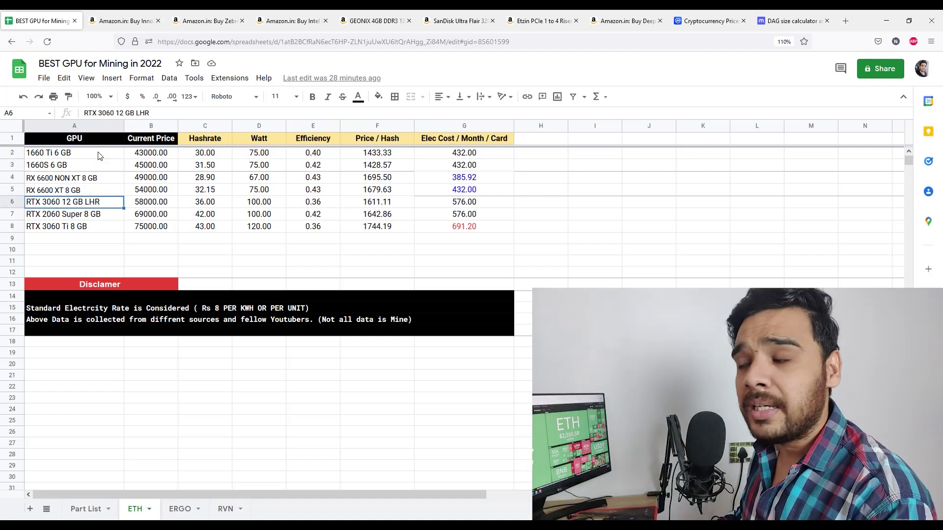
# Step: Review the RX 6600 XT, 1660 Ti and 1660S entries in the GPU column of the ETH sheet
pyautogui.press('Up')
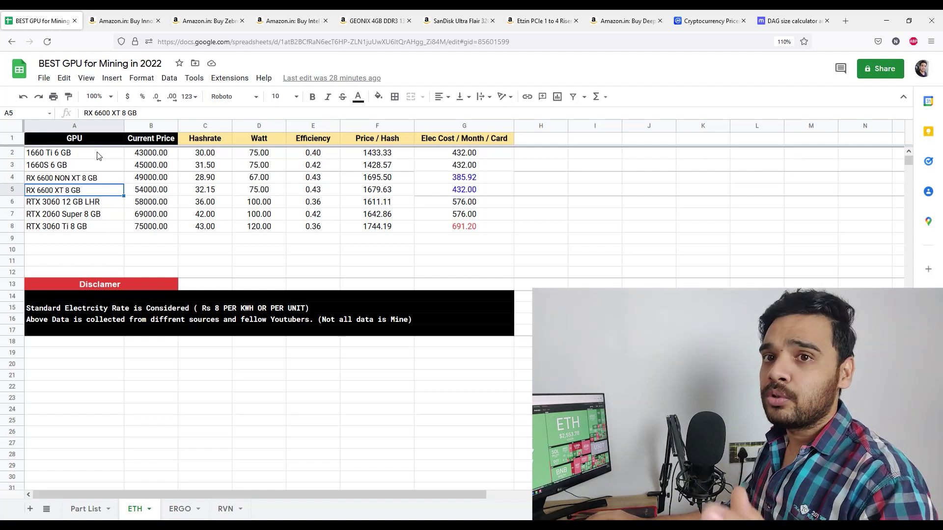
pyautogui.click(100, 155)
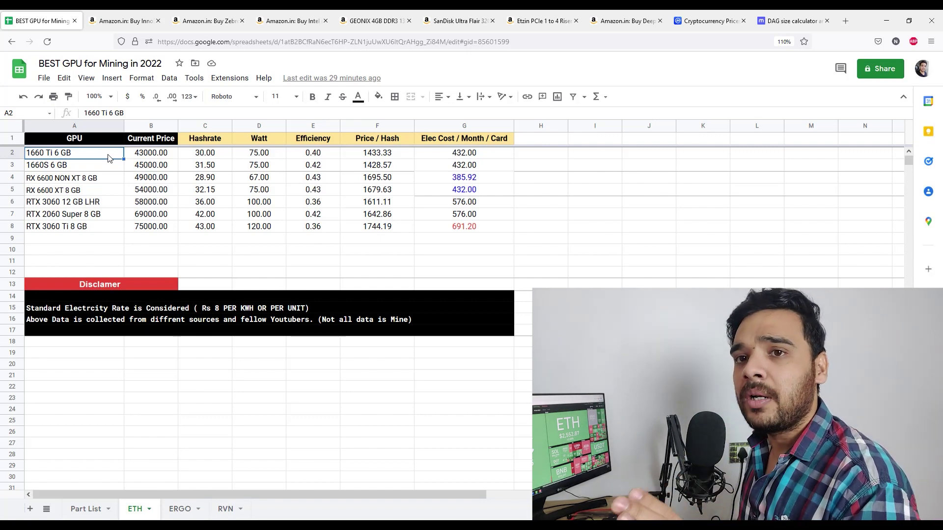
pyautogui.press('Down')
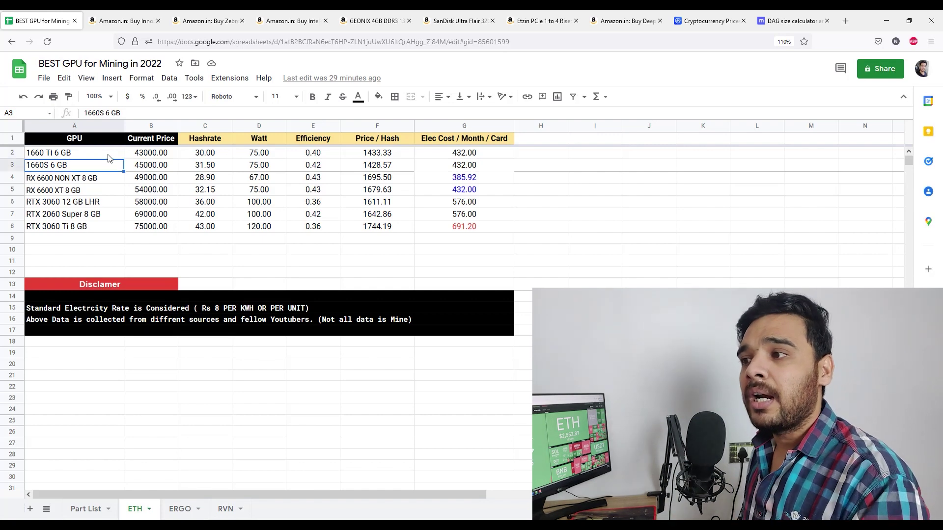
pyautogui.press('Up')
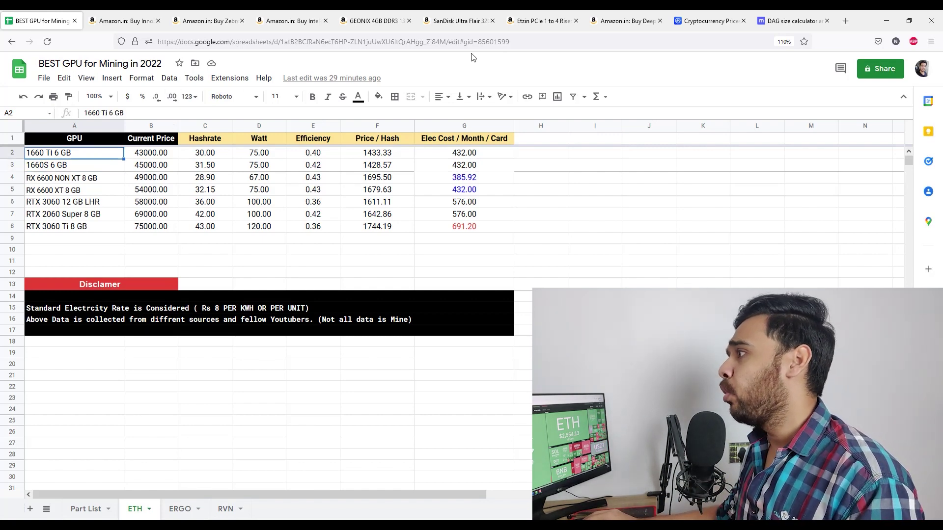
# Step: Switch to the minerstat DAG size calculator page and examine ETH's DAG size and calendar
pyautogui.click(760, 13)
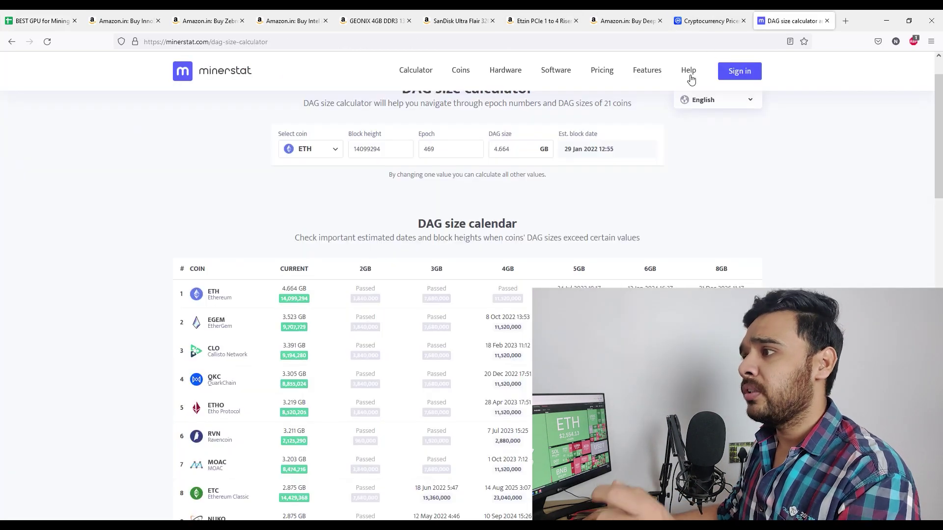
pyautogui.scroll(2, 594, 215)
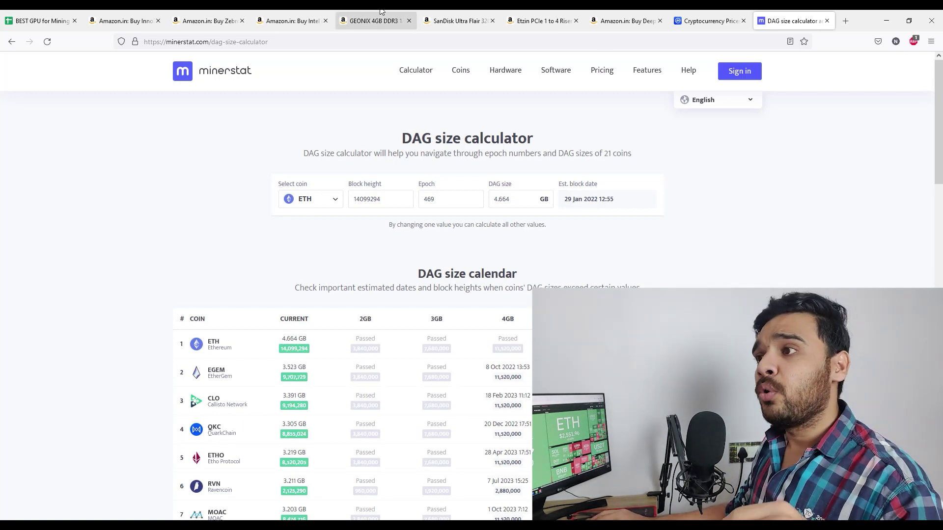
# Step: Return to the BEST GPU for Mining in 2022 spreadsheet and check the current prices of the 1660 Ti and 1660S
pyautogui.click(39, 21)
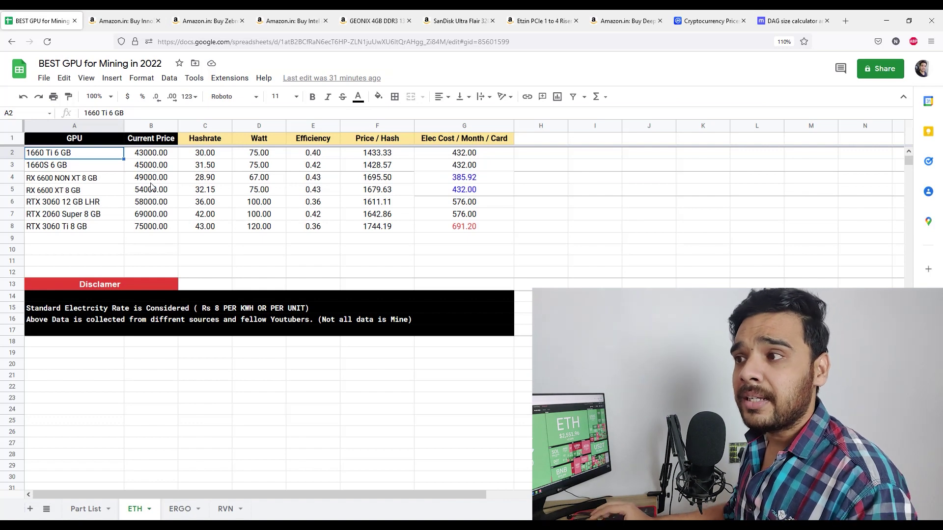
pyautogui.press('Right')
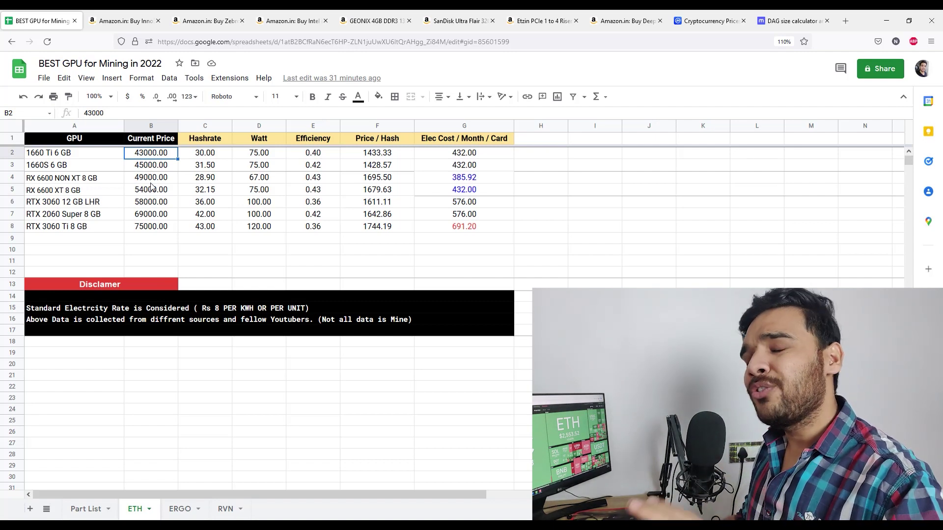
pyautogui.press('Down')
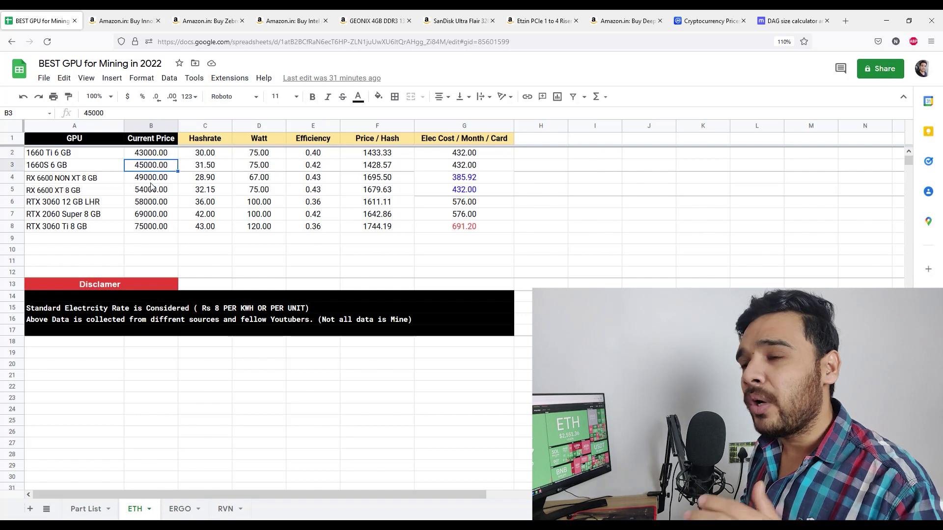
pyautogui.press('Left')
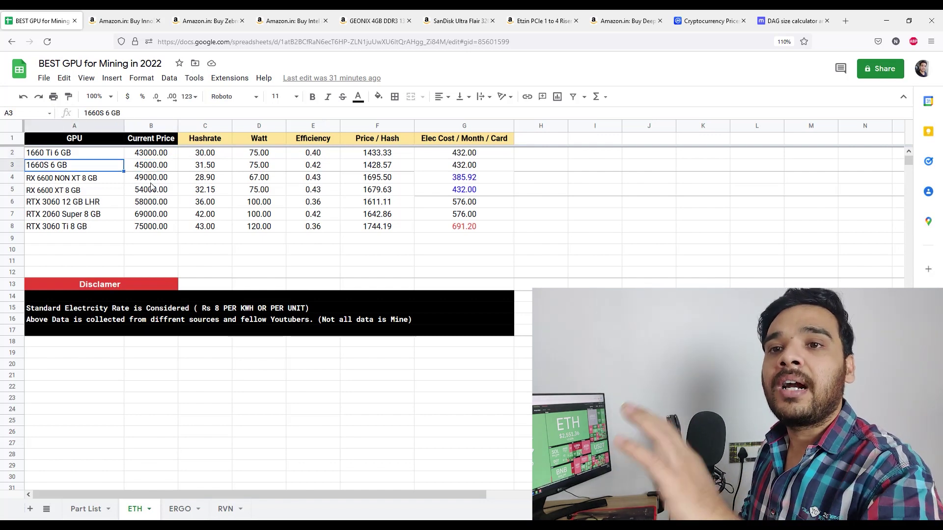
# Step: Compare the current price of the RX 6600 NON XT with that of the 1660S
pyautogui.press('Down')
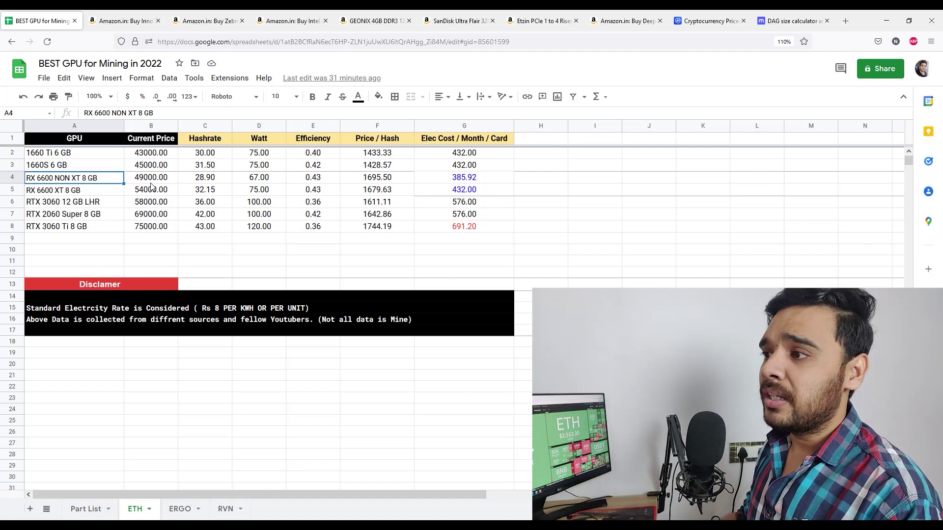
pyautogui.press('Right')
pyautogui.press('Left')
pyautogui.press('Right')
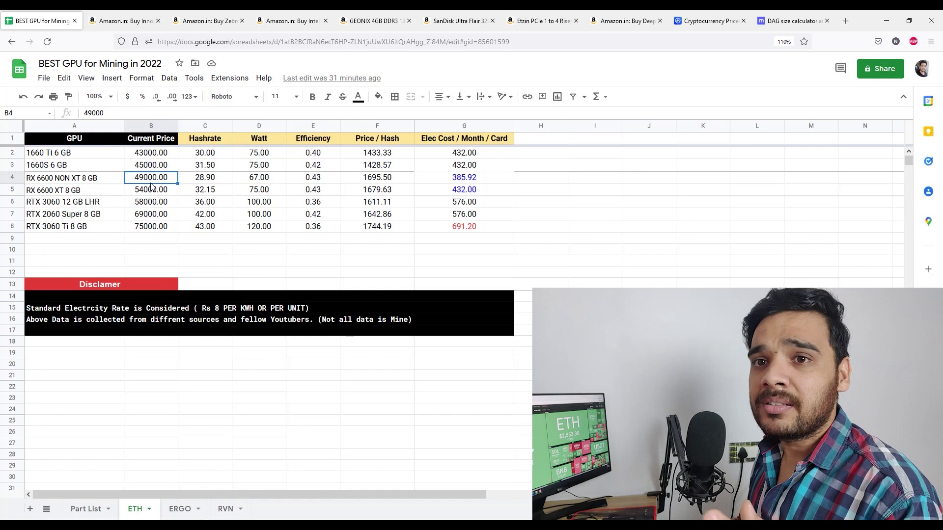
pyautogui.press('Up')
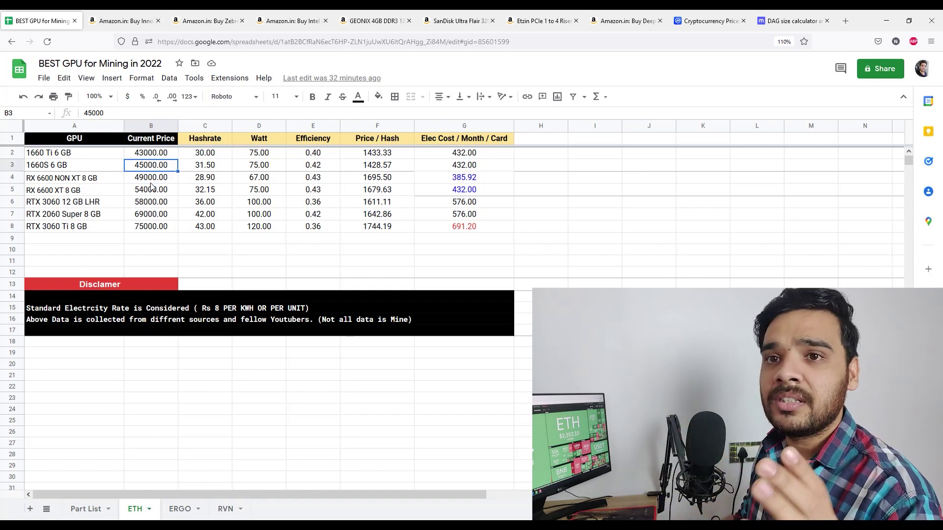
pyautogui.press('Down')
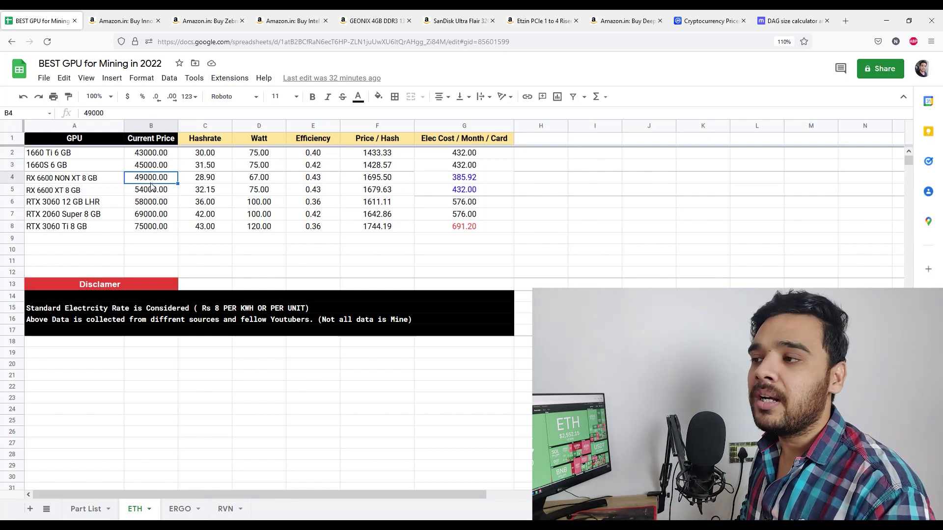
pyautogui.press('Left')
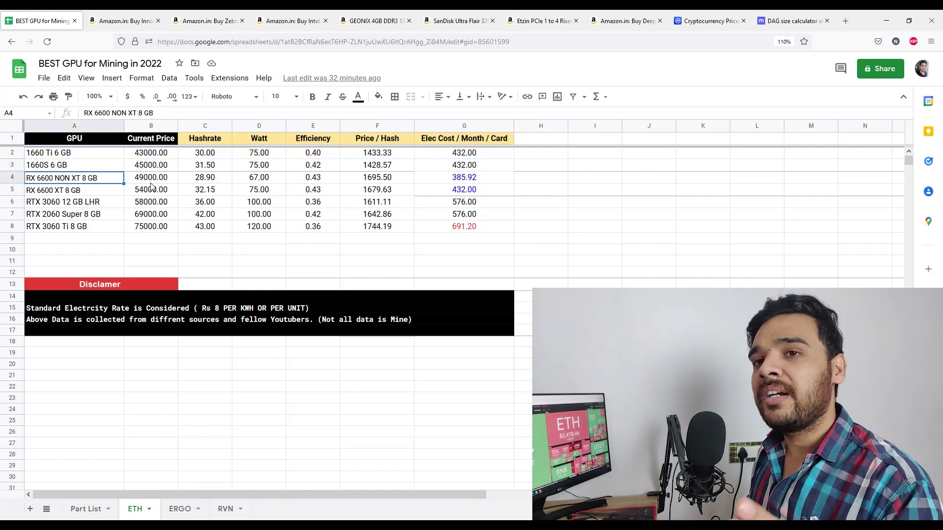
pyautogui.press('Right')
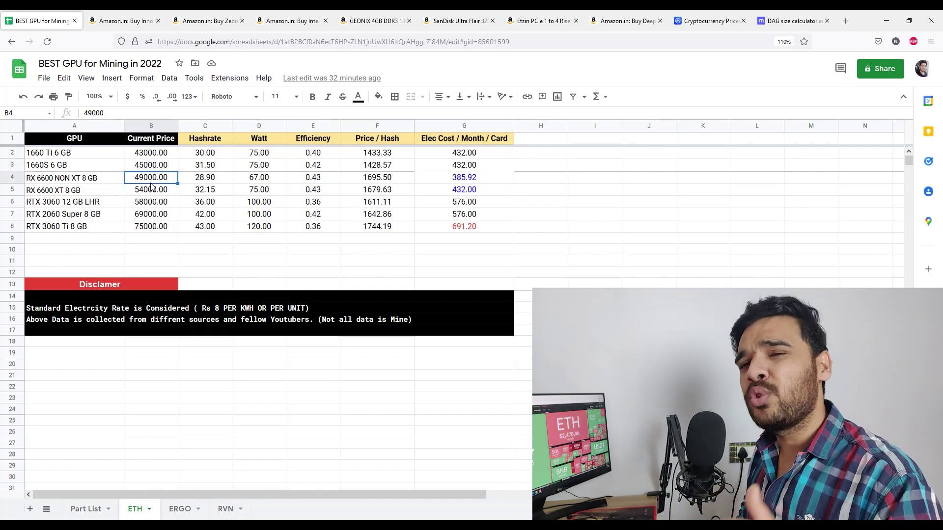
pyautogui.press('Up')
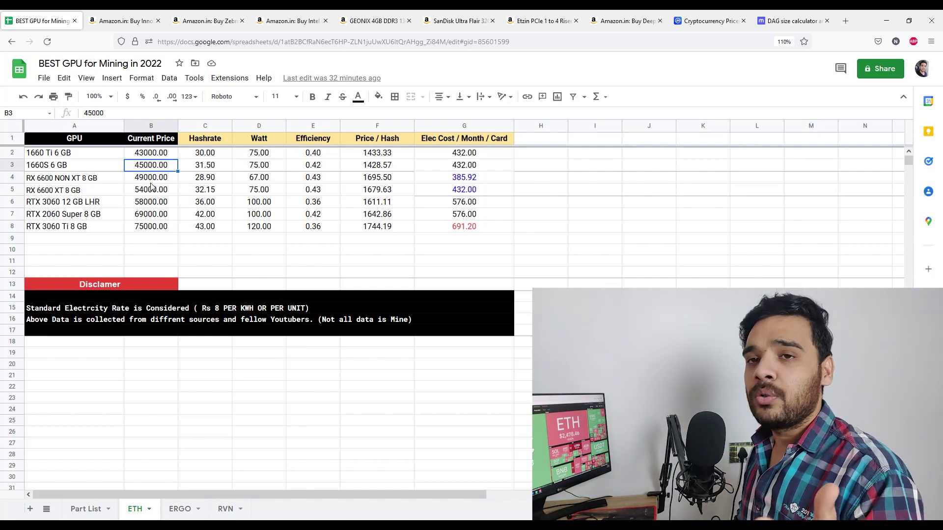
pyautogui.press('Down')
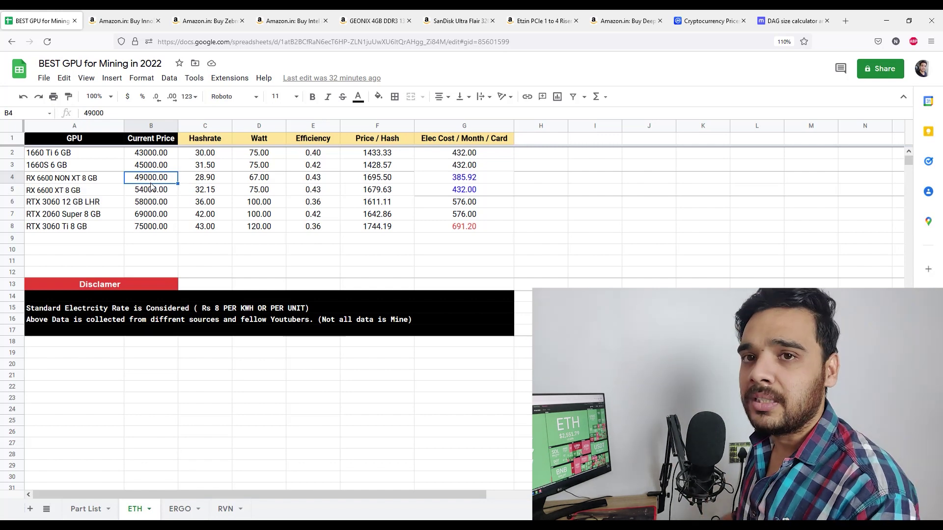
# Step: Check the hashrates of the RX 6600 NON XT and RX 6600 XT, and the current price of the XT
pyautogui.press('Right')
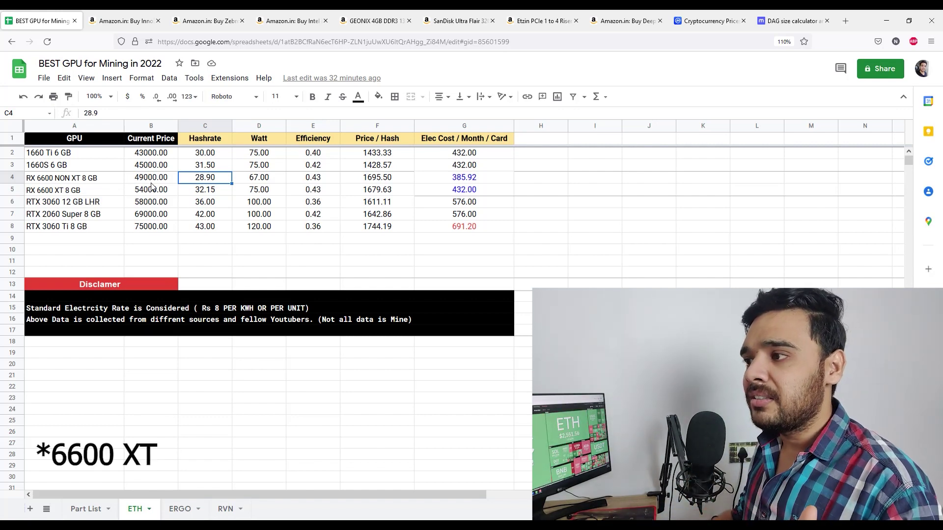
pyautogui.click(151, 182)
pyautogui.click(151, 185)
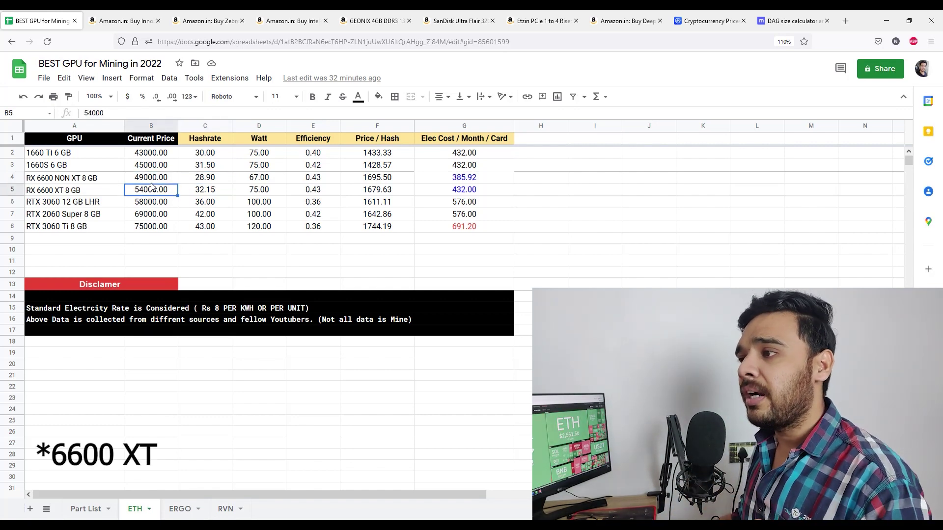
pyautogui.press('Right')
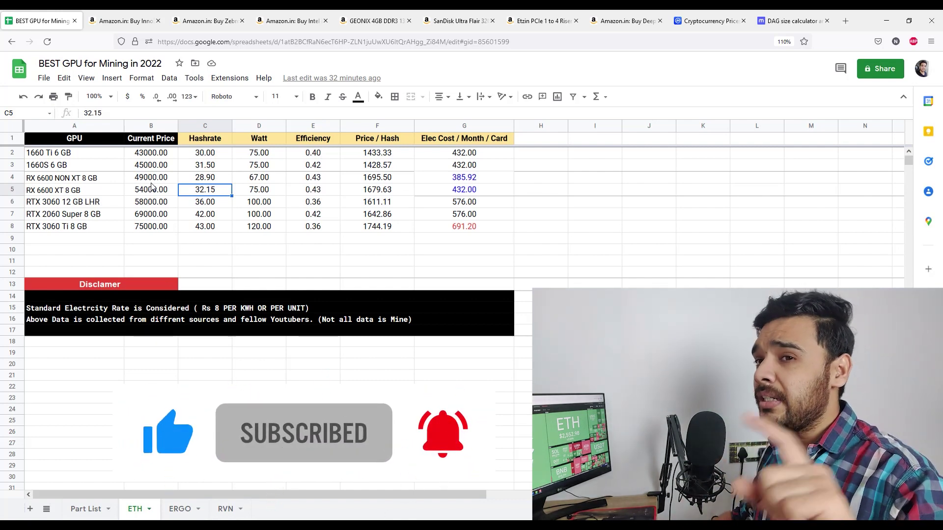
pyautogui.click(152, 186)
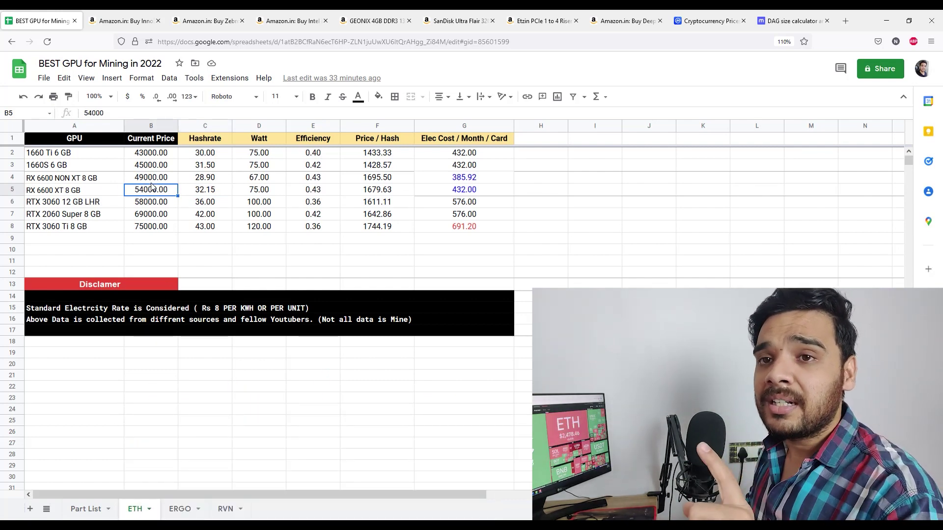
pyautogui.press('Left')
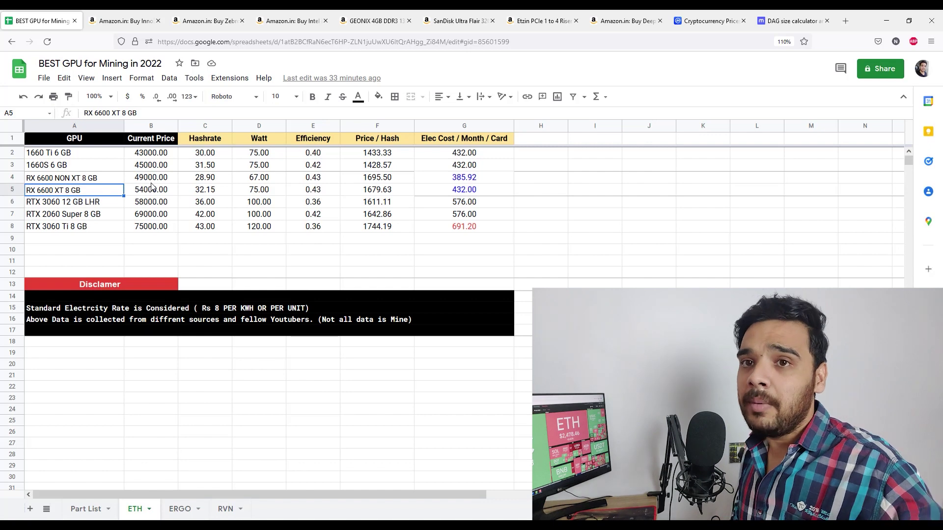
# Step: Look at the RTX 3060 12 GB LHR entry against the RX 6600 XT in the GPU column
pyautogui.press('Down')
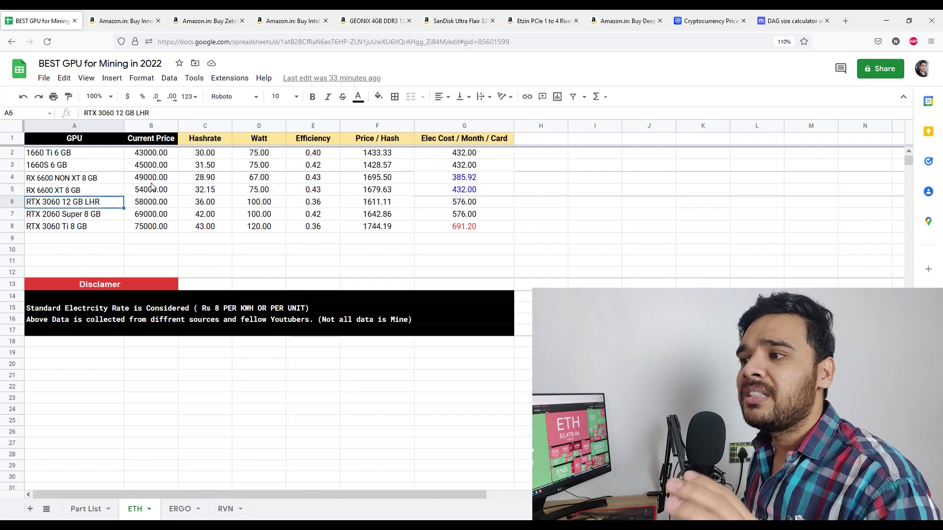
pyautogui.press('Up')
pyautogui.press('Down')
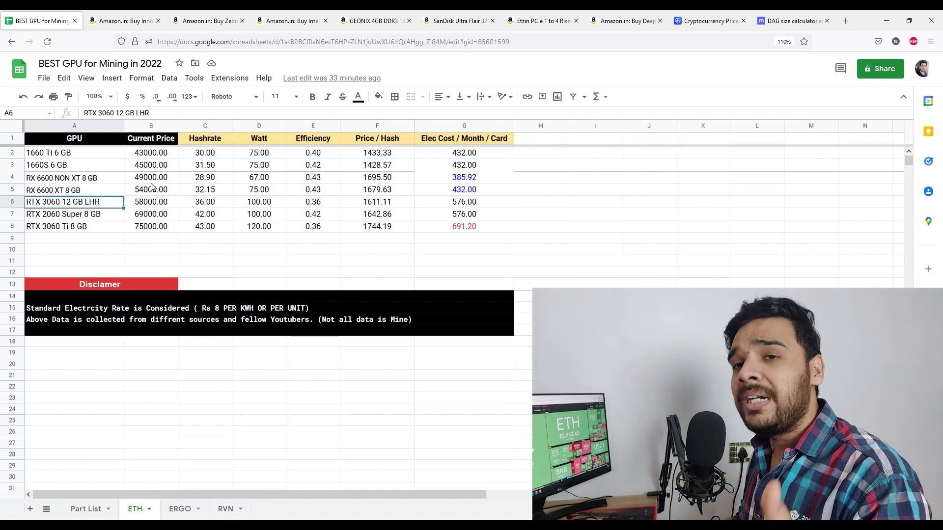
pyautogui.press('Up')
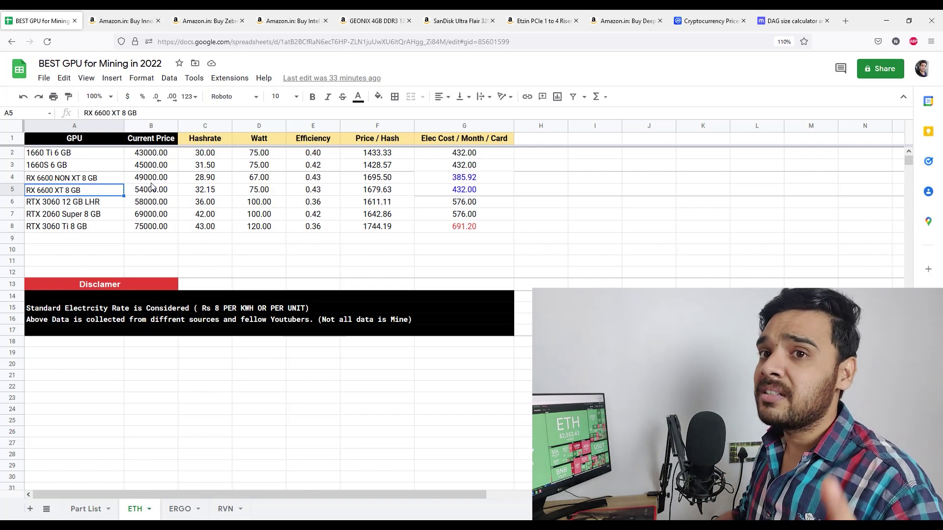
# Step: Compare the Price / Hash values of the 1660S and the 1660 Ti
pyautogui.press('Up')
pyautogui.press('Up')
pyautogui.press('Right')
pyautogui.press('Right')
pyautogui.press('Right')
pyautogui.press('Right')
pyautogui.press('Right')
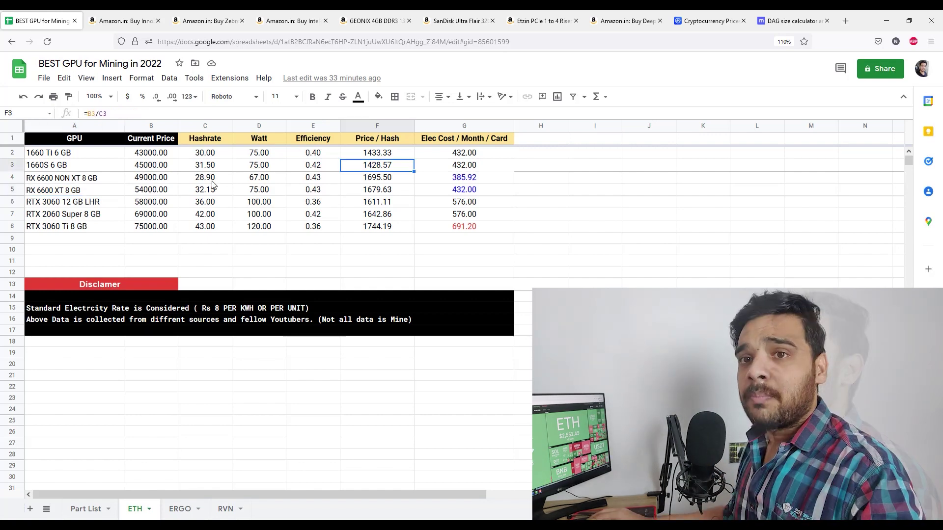
pyautogui.press('Up')
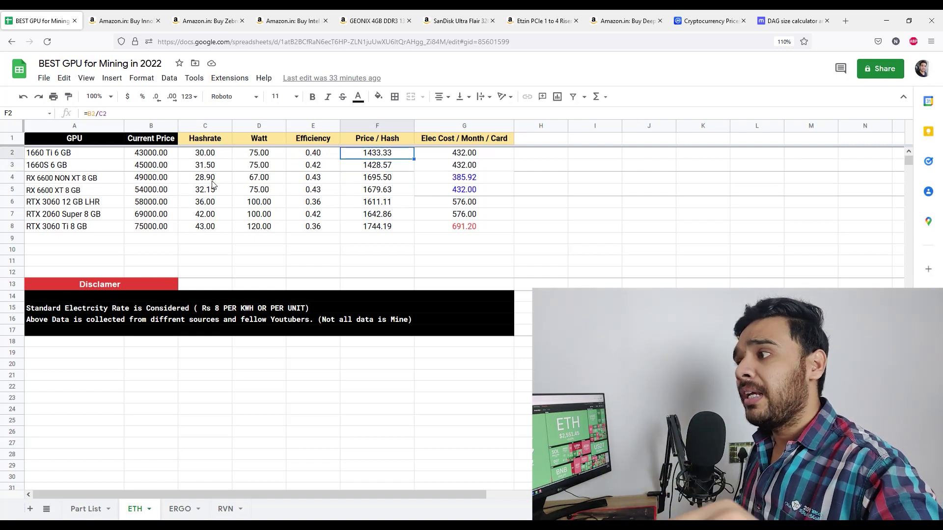
pyautogui.press('Down')
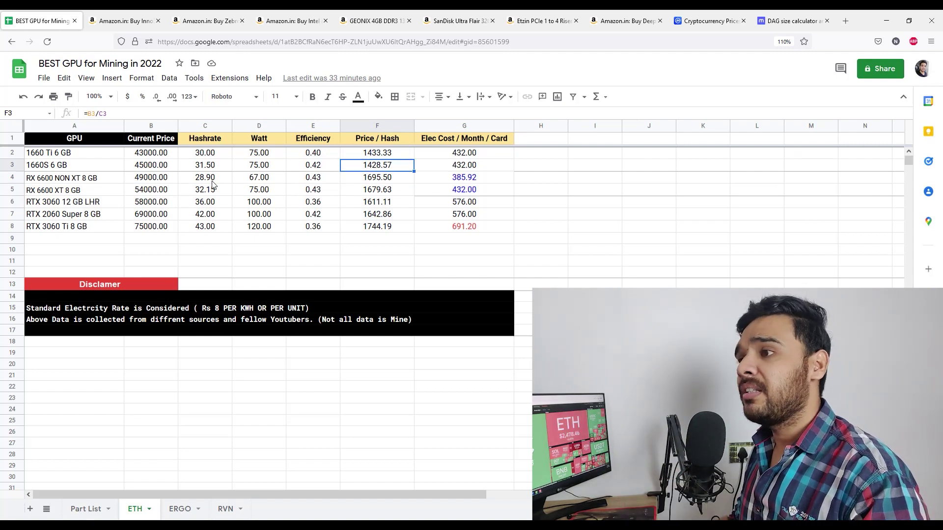
pyautogui.press('Up')
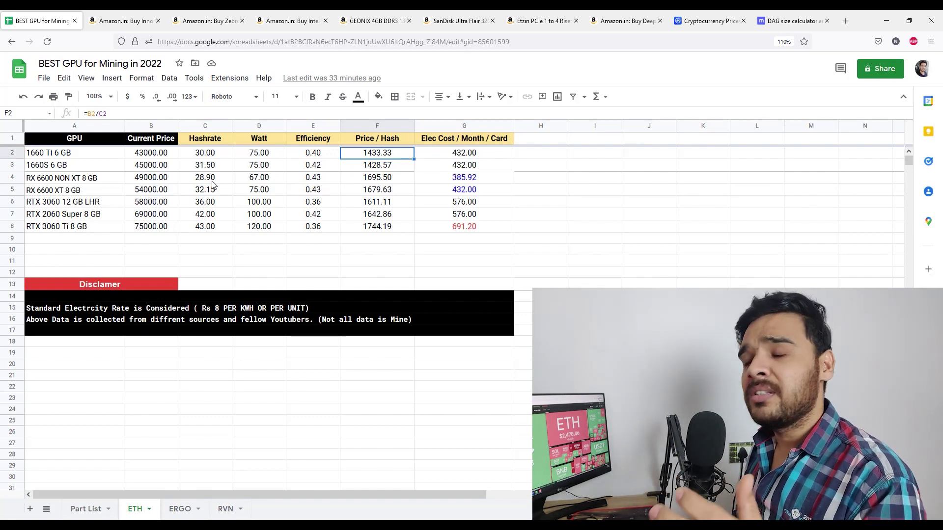
pyautogui.press('Down')
pyautogui.press('Up')
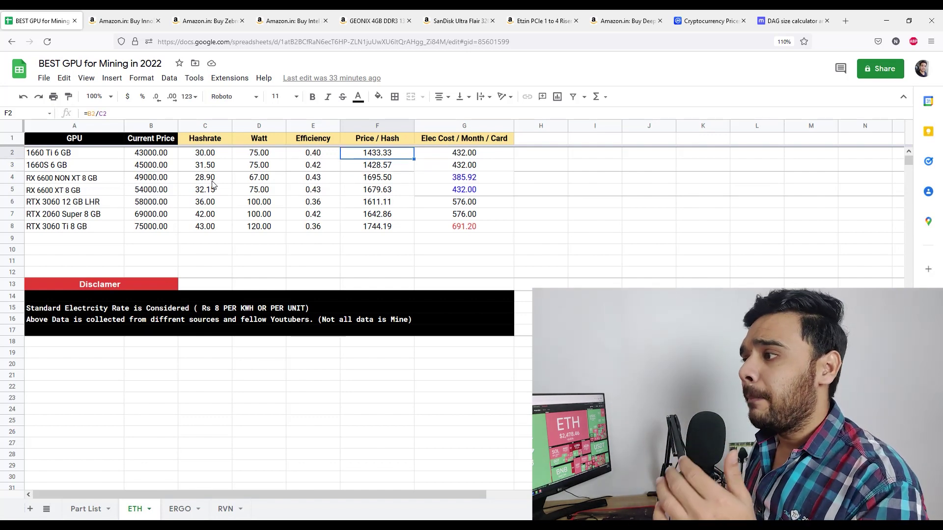
pyautogui.press('Down')
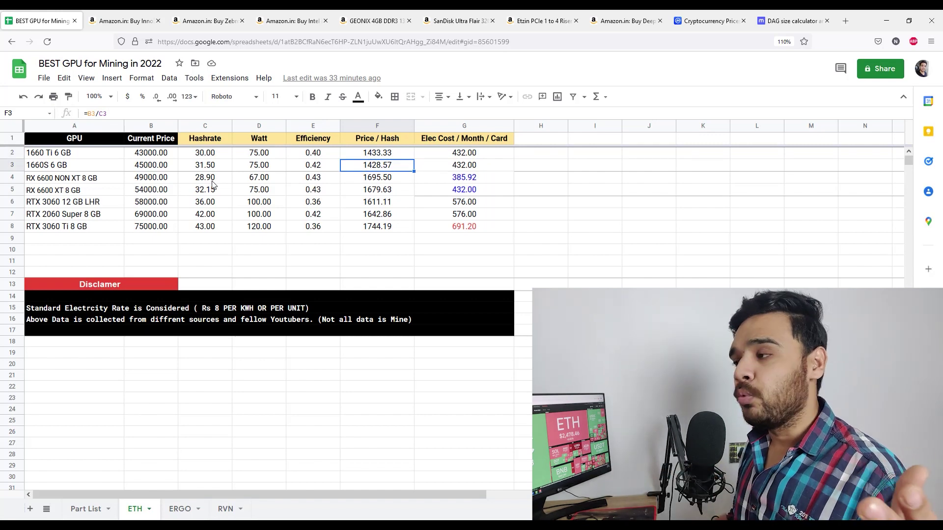
# Step: Check the efficiency of the 1660S and the Price / Hash value of the RTX 3060 12 GB LHR
pyautogui.press('Left')
pyautogui.press('Left')
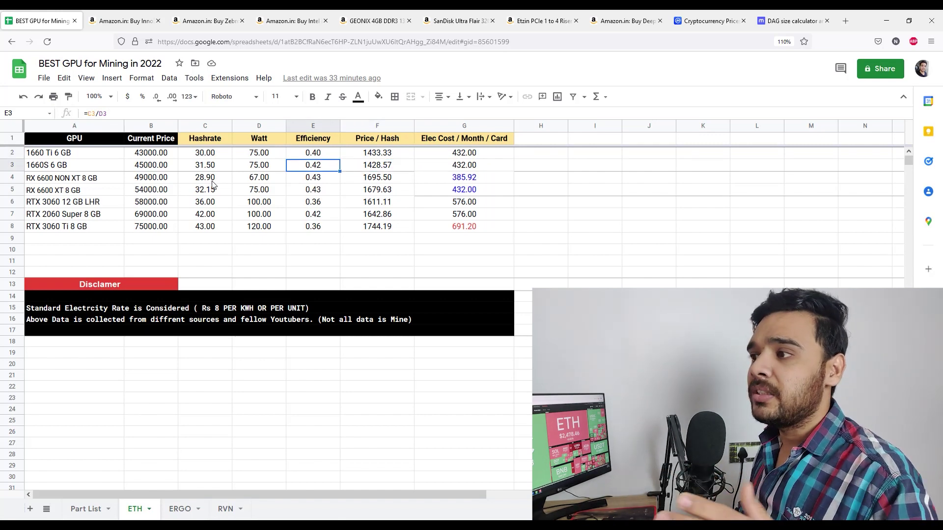
pyautogui.press('Right')
pyautogui.press('Right')
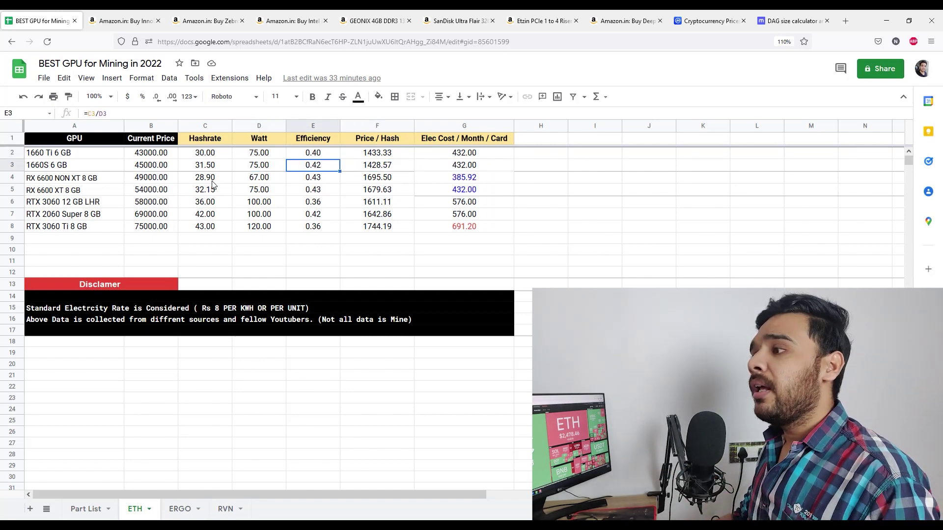
pyautogui.press('Down')
pyautogui.press('Down')
pyautogui.press('Down')
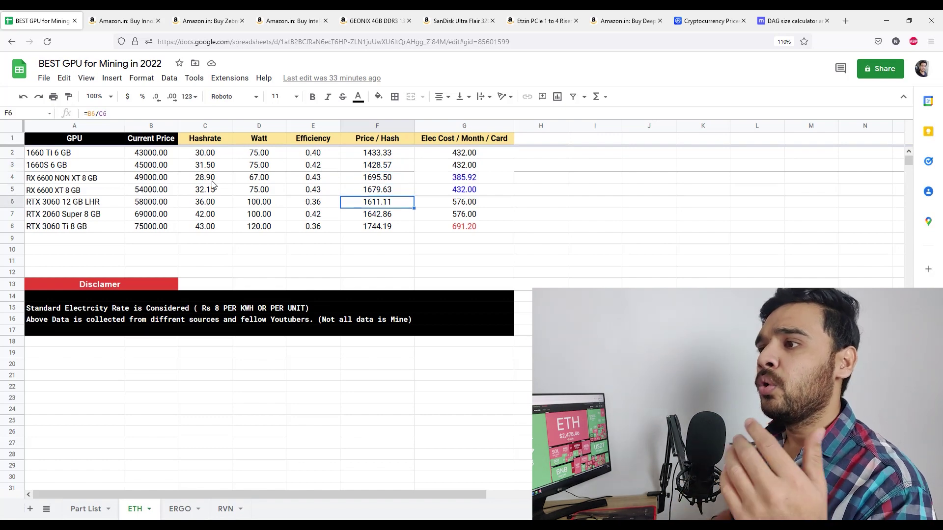
# Step: Sort the ETH sheet A to Z by the Price / Hash column
pyautogui.press('Up')
pyautogui.press('Up')
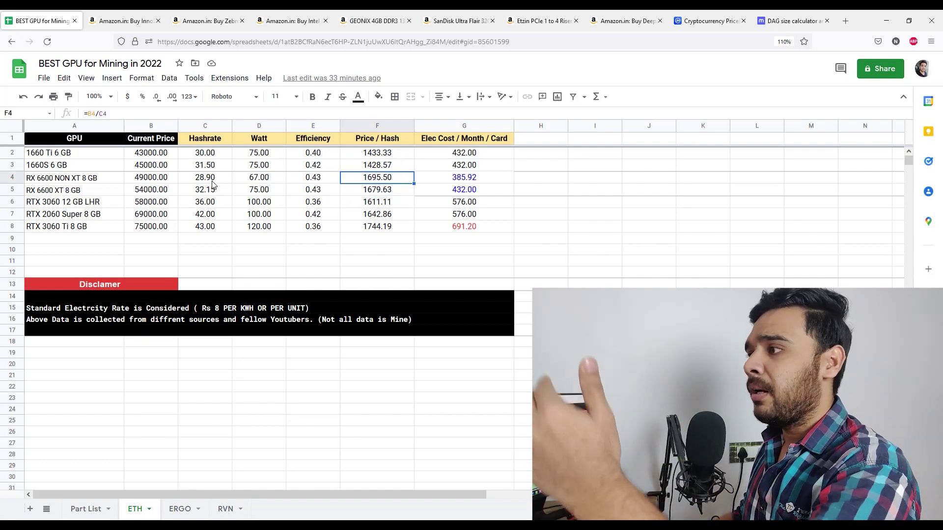
pyautogui.press('Up')
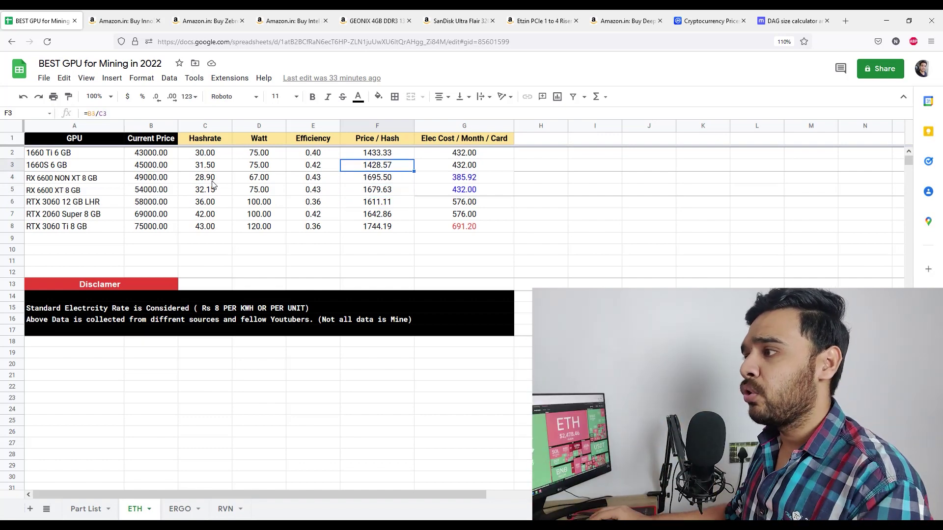
pyautogui.click(407, 127)
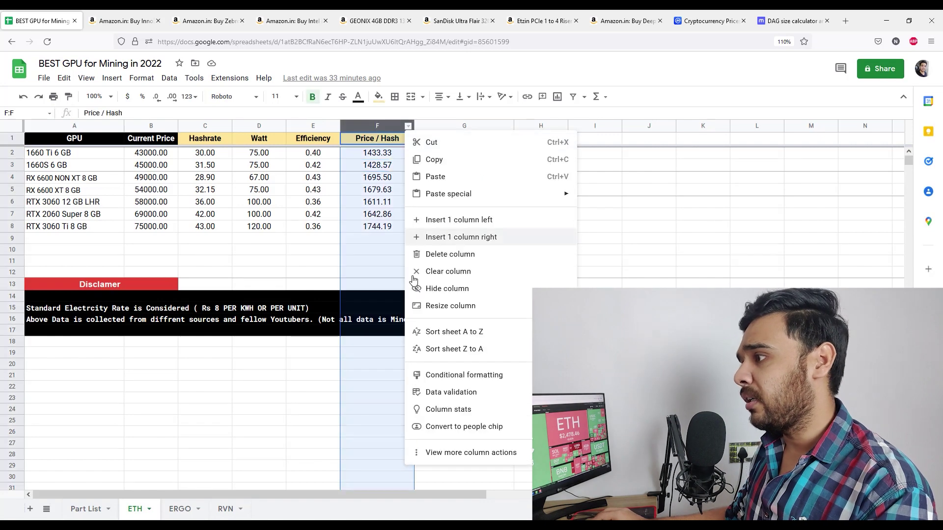
pyautogui.click(471, 336)
# Step: Compare the Price / Hash values of the 1660S, 1660 Ti and RTX 3060 12 GB LHR
pyautogui.click(379, 157)
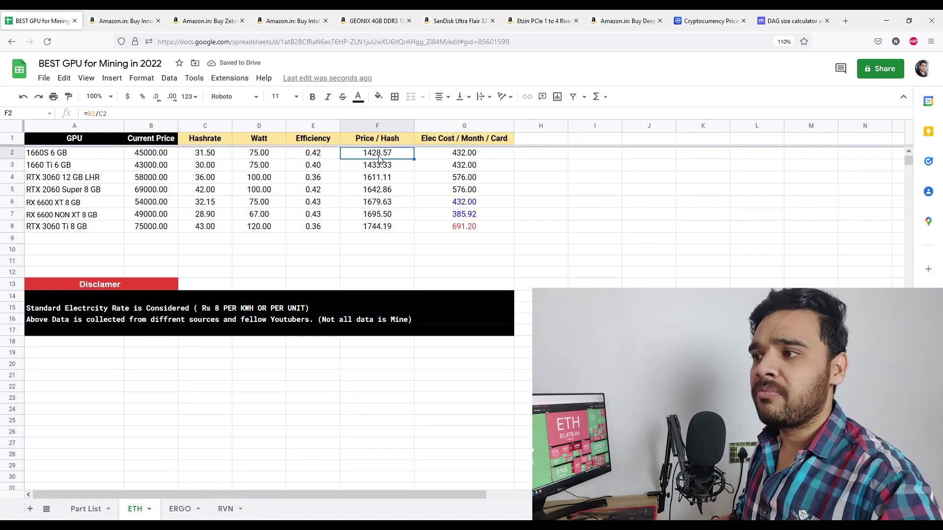
pyautogui.press('Down')
pyautogui.press('Down')
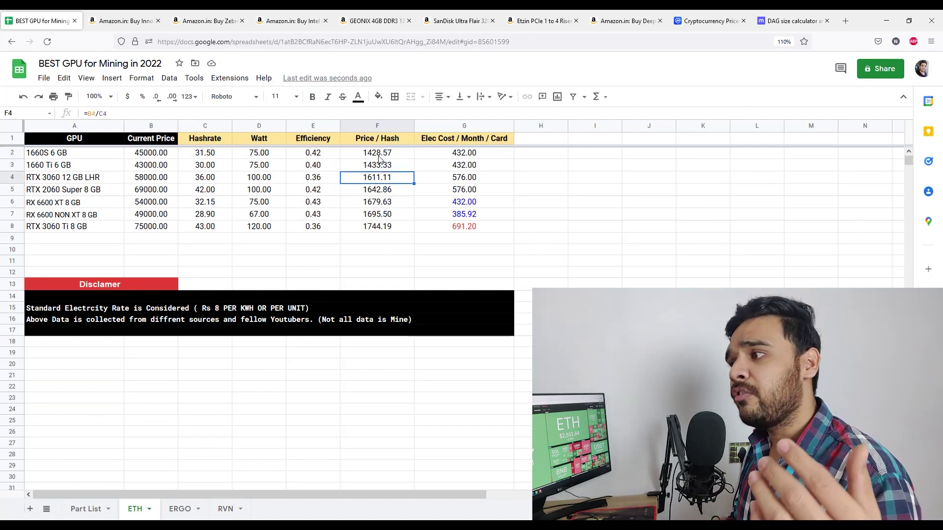
# Step: Review the efficiency, current price, hashrate and wattage of the RTX 3060 12 GB LHR, and the current price of the RTX 3060 Ti
pyautogui.press('Left')
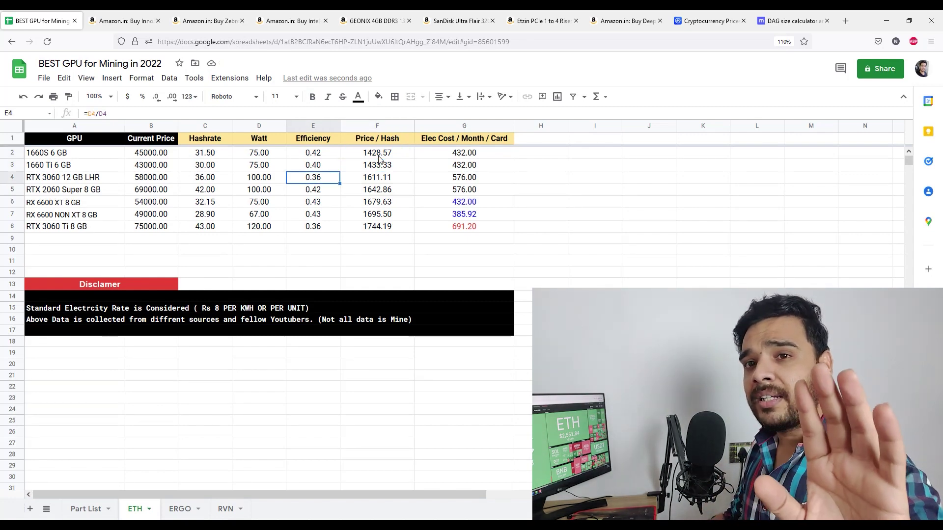
pyautogui.press('Left')
pyautogui.press('Left')
pyautogui.press('Left')
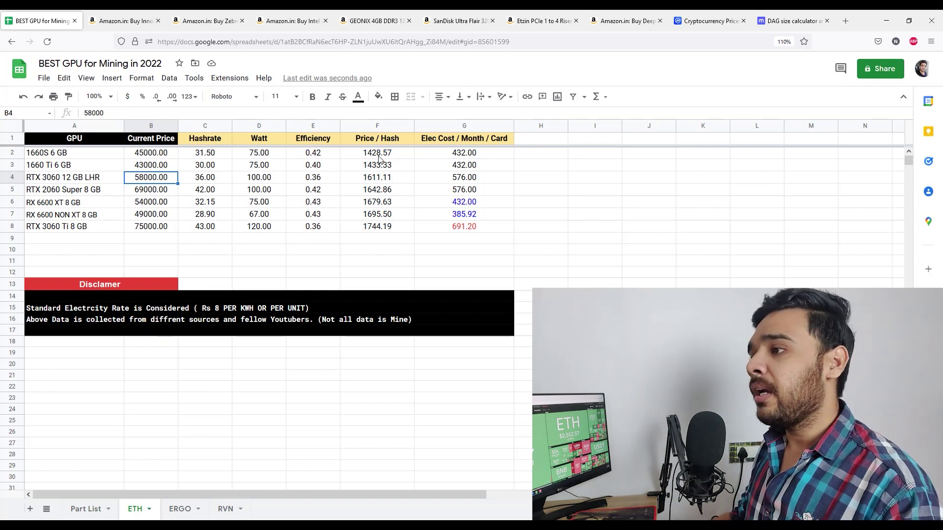
pyautogui.press('Right')
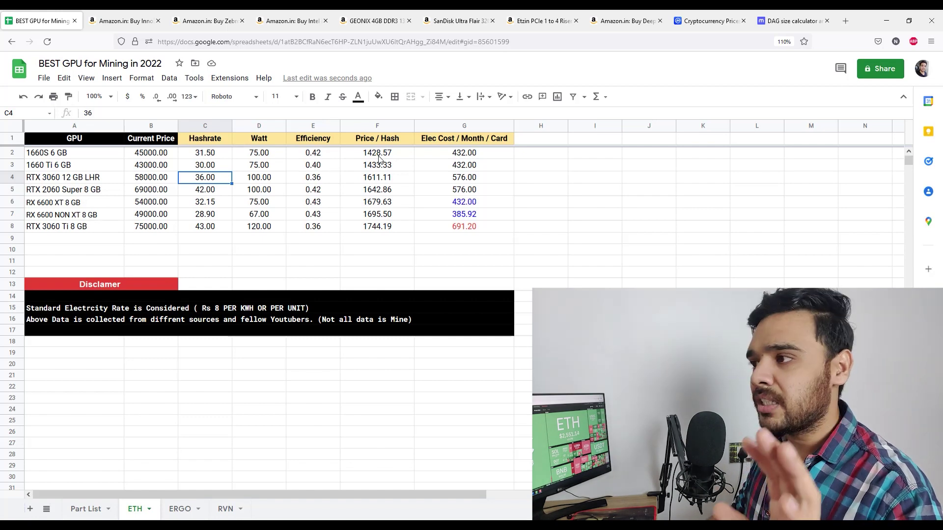
pyautogui.press('Right')
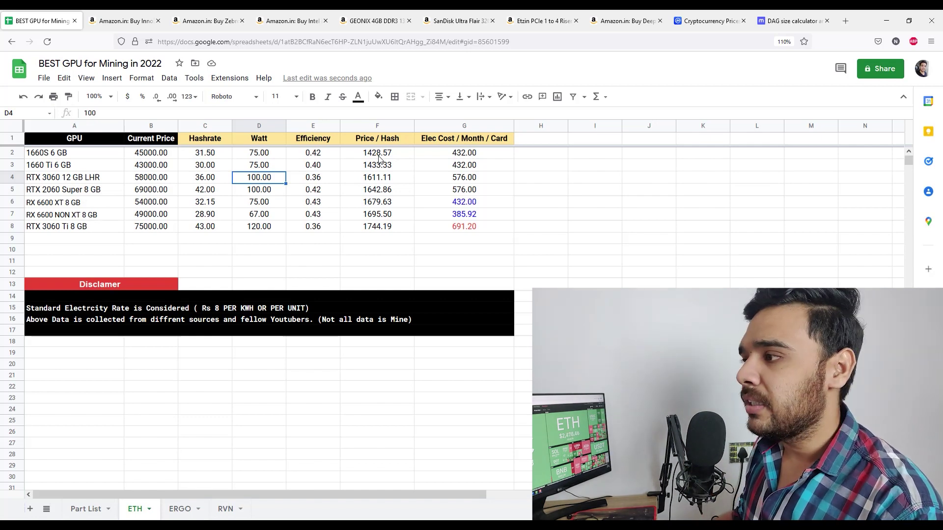
pyautogui.press('Right')
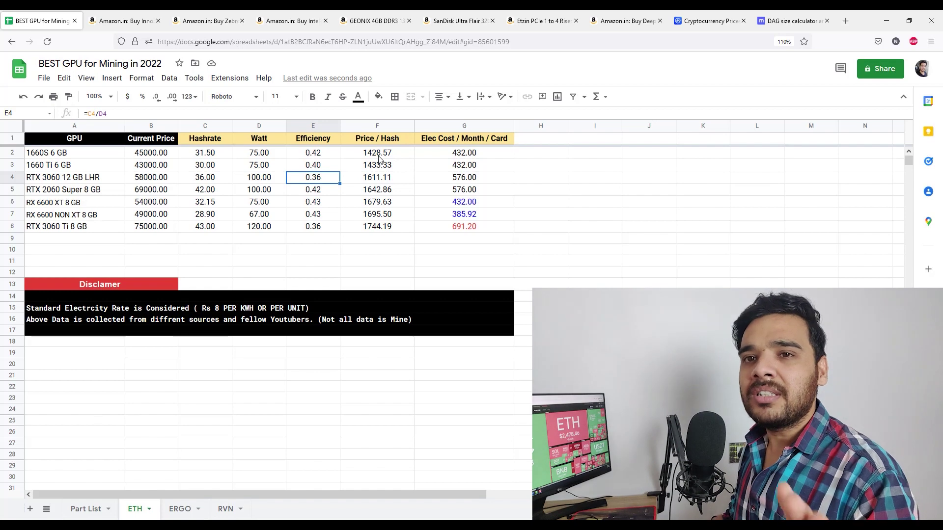
pyautogui.press('Left')
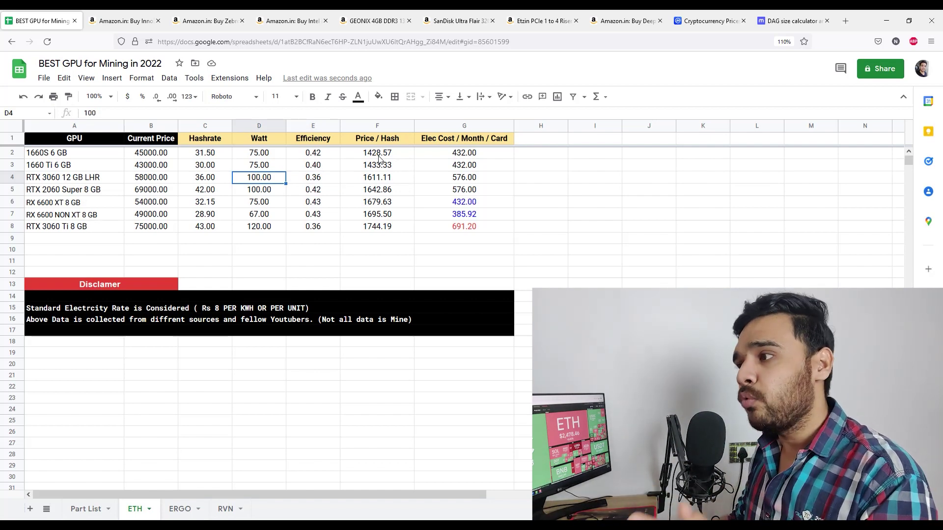
pyautogui.press('Left')
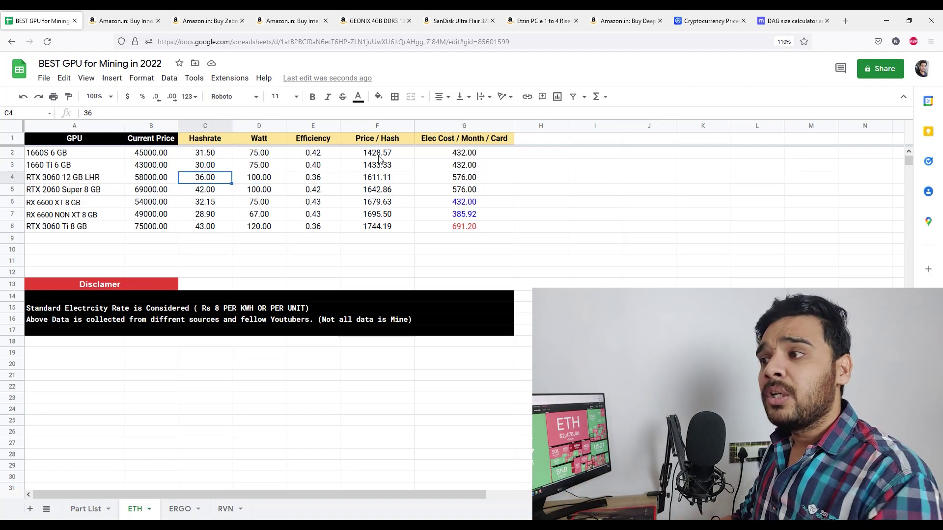
pyautogui.press('Left')
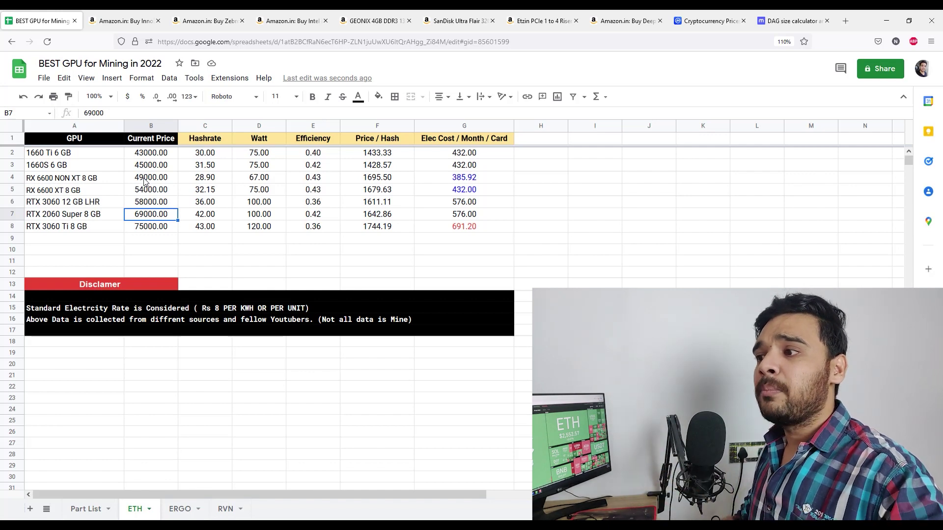
pyautogui.press('Down')
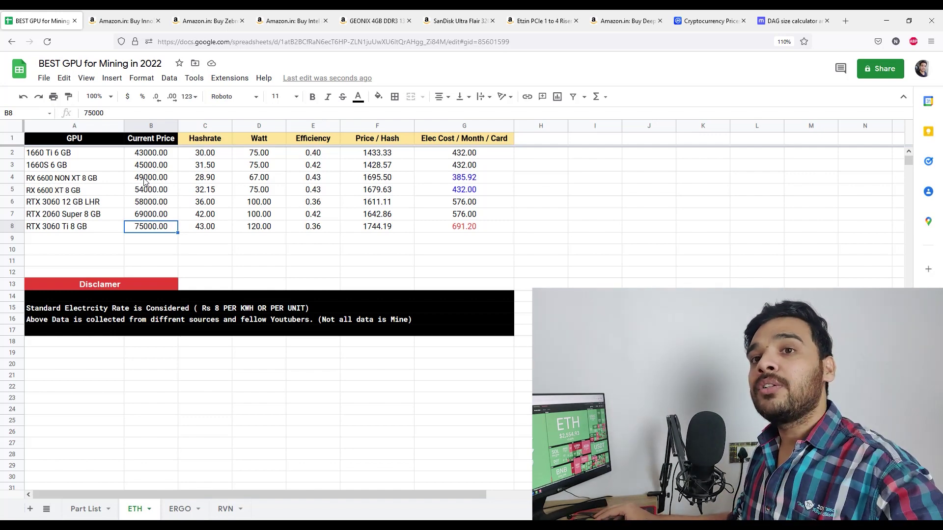
# Step: Switch to the ERGO sheet and compare the hashrates of the 1660 Ti, 1660S and RTX 3060 12 GB LHR
pyautogui.hotkey('ctrl', 'shift', 'pagedown')
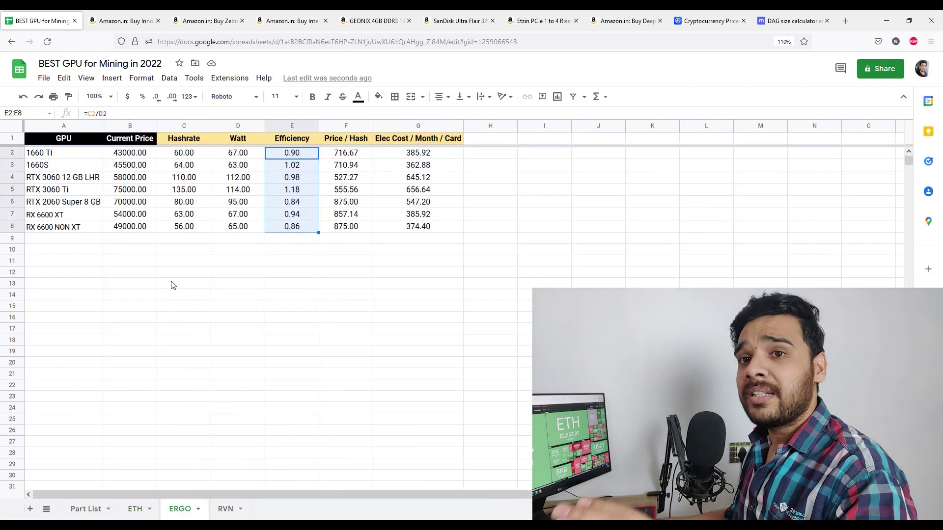
pyautogui.click(184, 157)
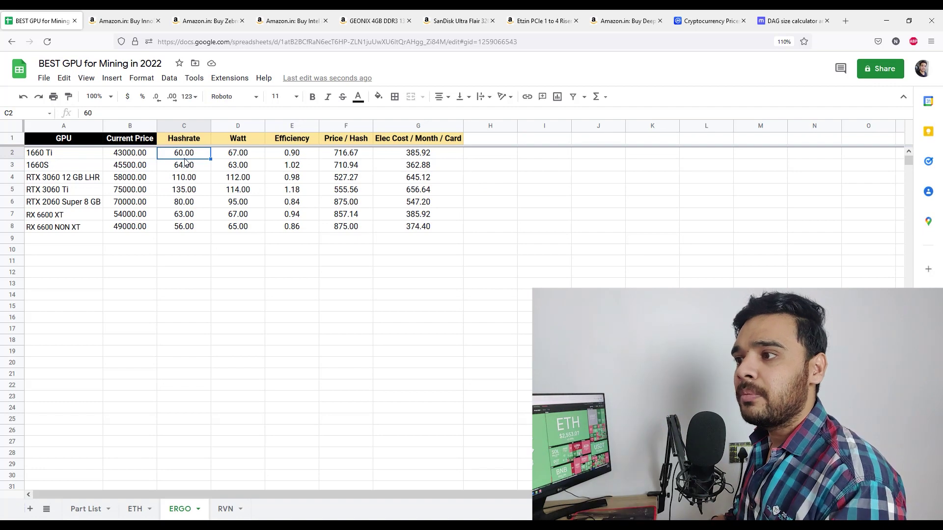
pyautogui.press('Down')
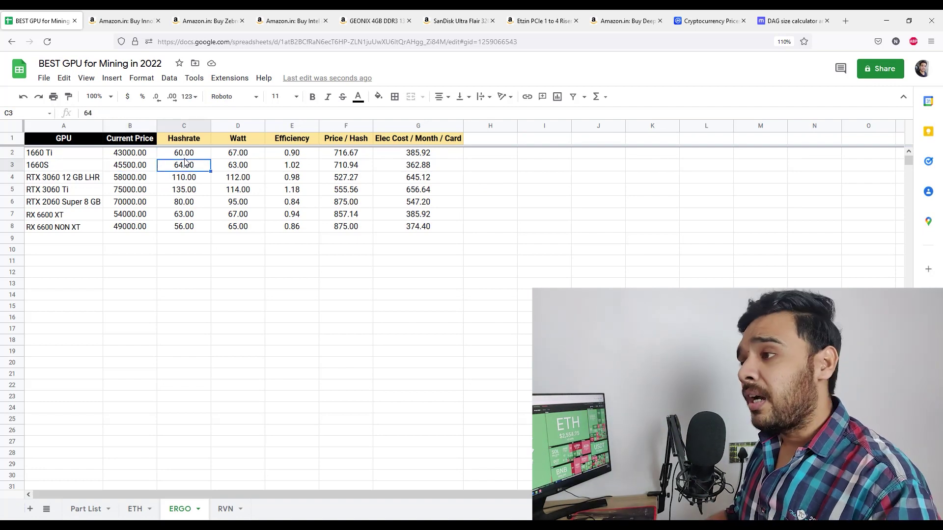
pyautogui.press('Down')
pyautogui.press('Right')
pyautogui.press('Left')
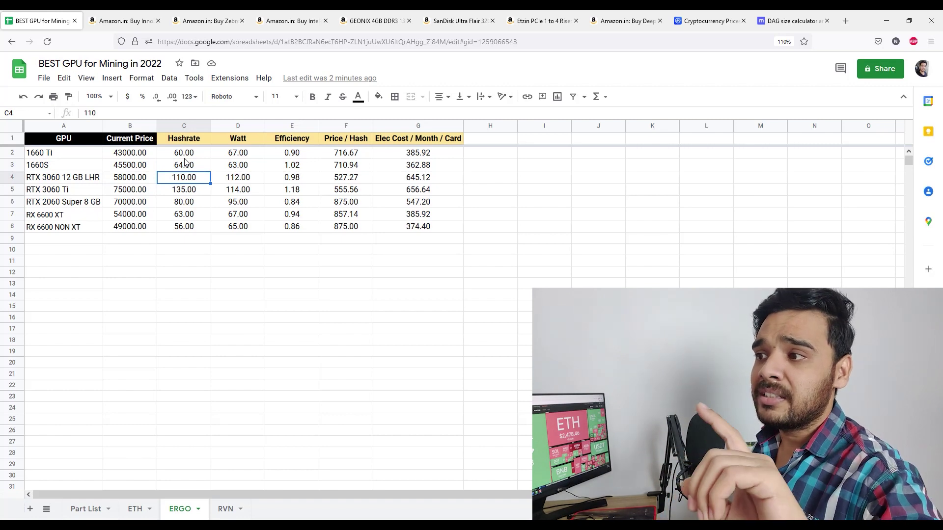
# Step: Check the RTX 3060 Ti's hashrate, wattage and current price on the ERGO sheet
pyautogui.press('Down')
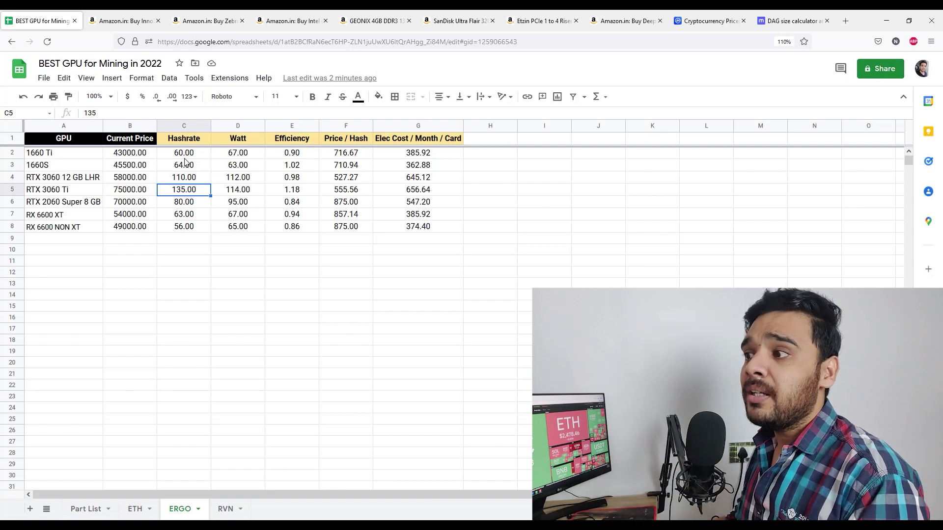
pyautogui.press('Right')
pyautogui.press('Left')
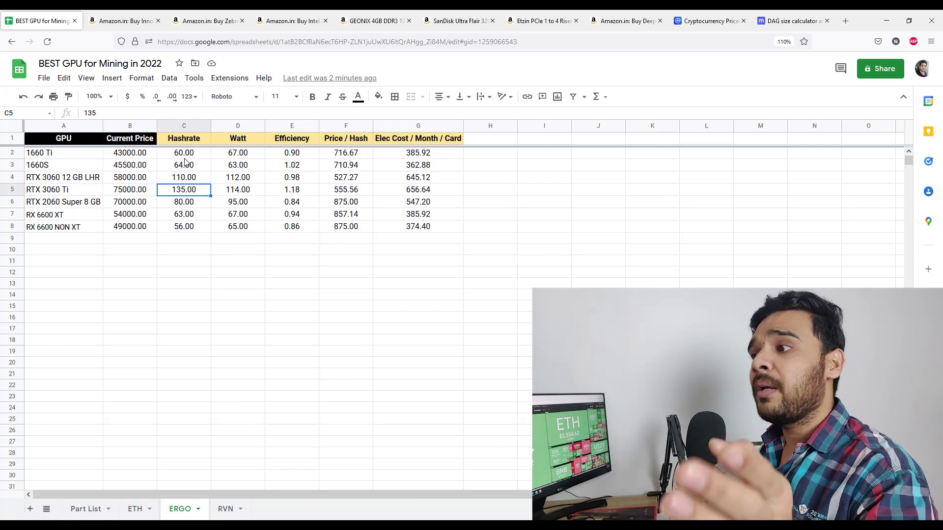
pyautogui.press('Up')
pyautogui.press('Down')
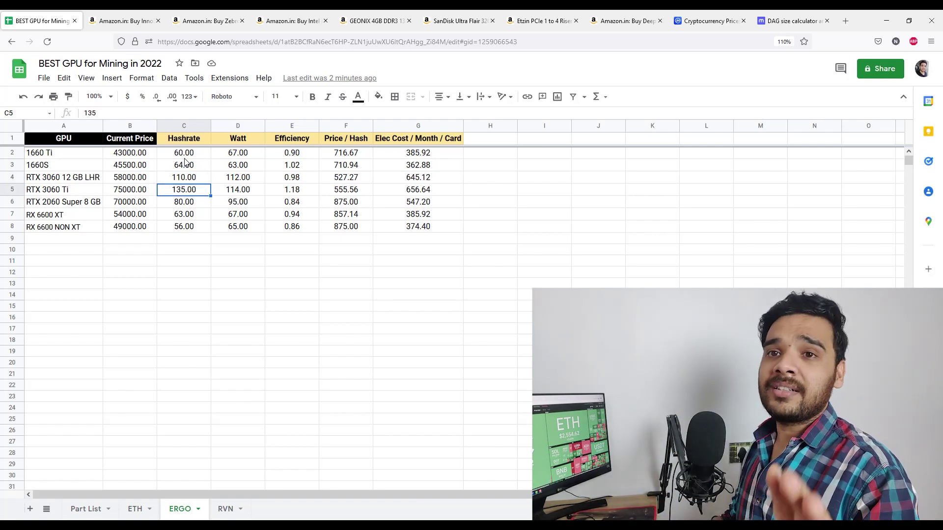
pyautogui.press('Right')
pyautogui.press('Left')
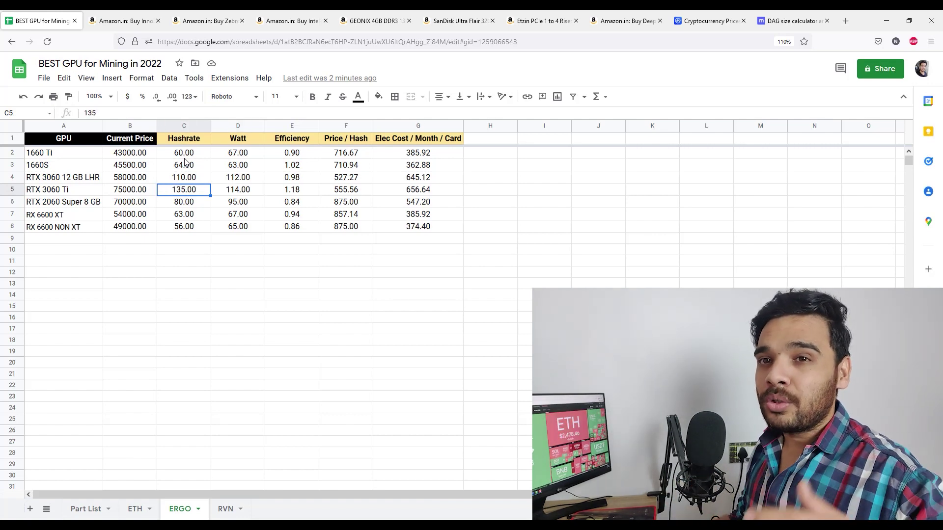
pyautogui.press('Left')
pyautogui.press('Right')
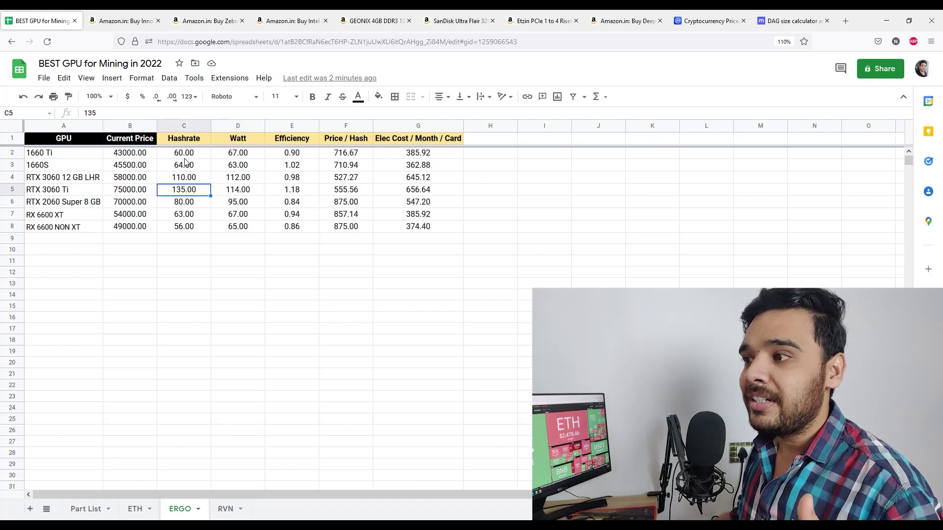
# Step: Compare the ERGO hashrates of the RTX 3060 12 GB LHR and the RTX 3060 Ti
pyautogui.press('Up')
pyautogui.press('Left')
pyautogui.press('Down')
pyautogui.press('Right')
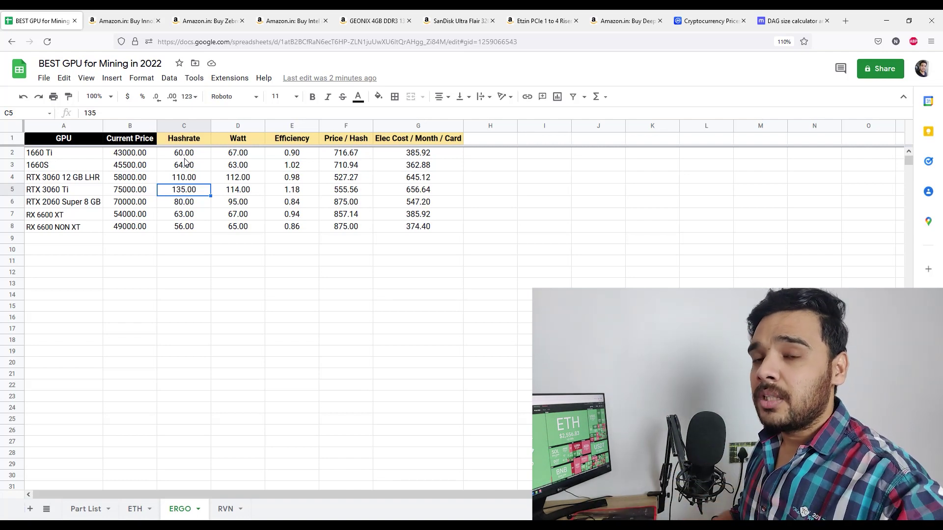
pyautogui.press('Up')
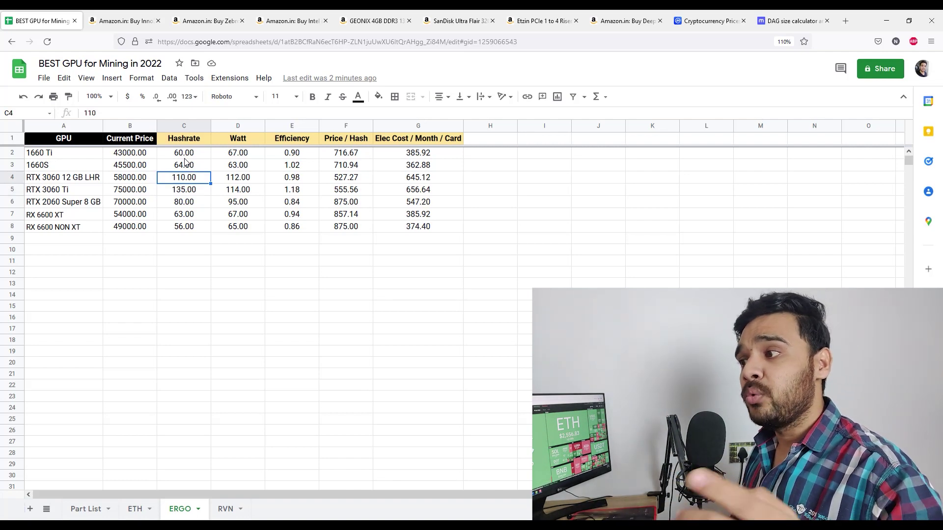
pyautogui.press('Down')
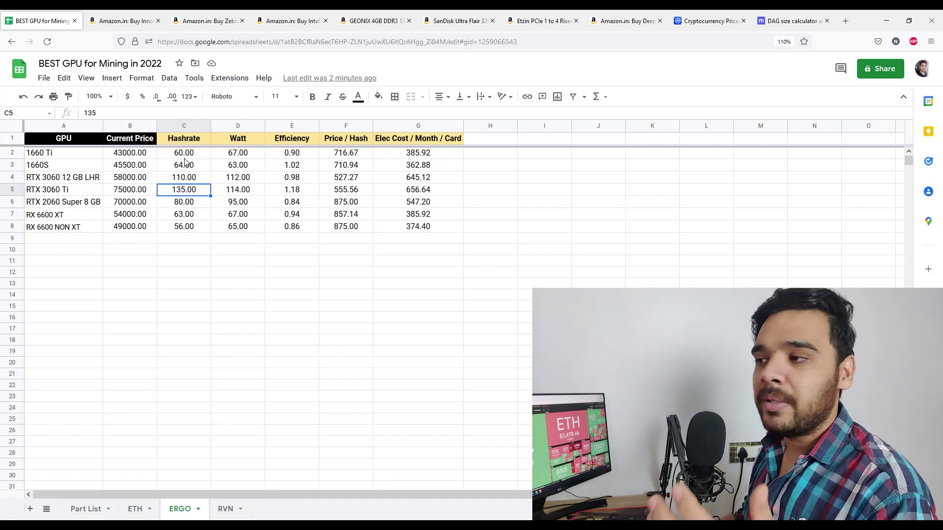
pyautogui.press('Up')
pyautogui.press('Down')
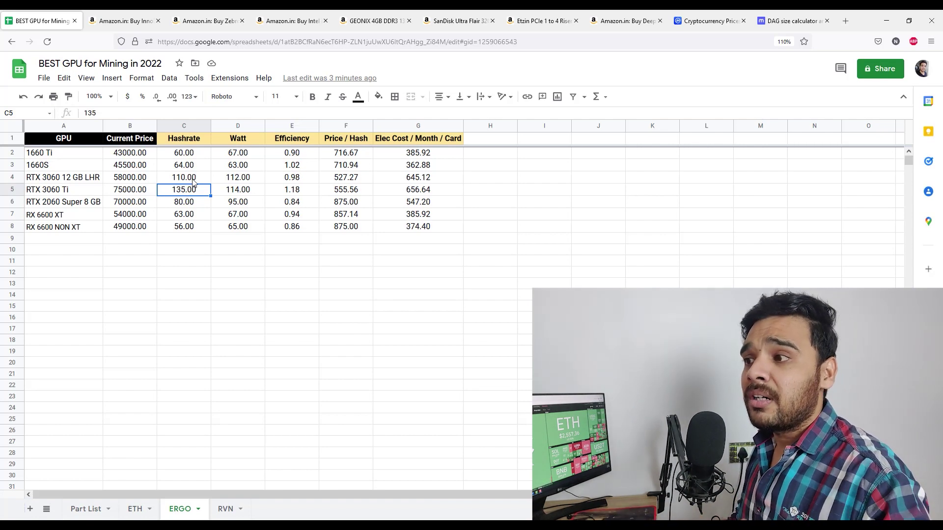
pyautogui.click(194, 182)
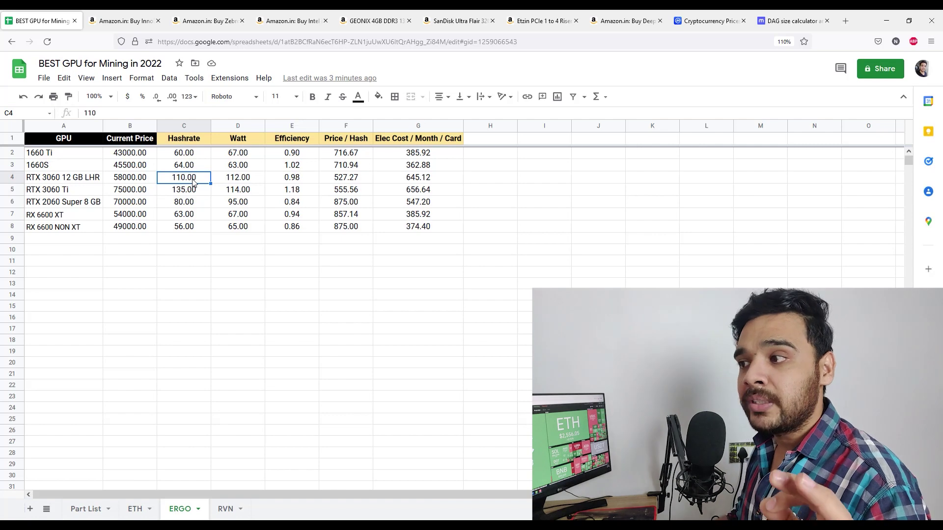
# Step: Switch to the RVN sheet and check the hashrates of the RTX 3060 12 GB LHR and RTX 3060 Ti
pyautogui.click(226, 509)
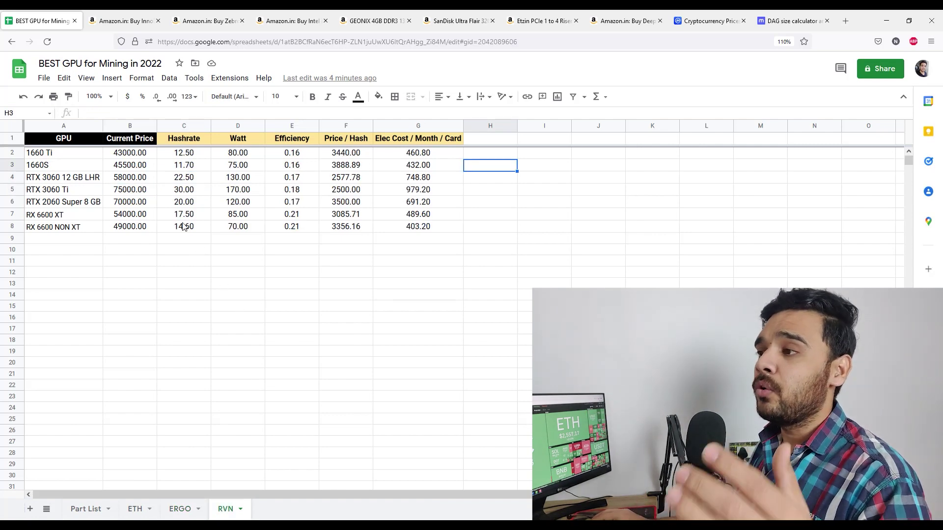
pyautogui.click(191, 182)
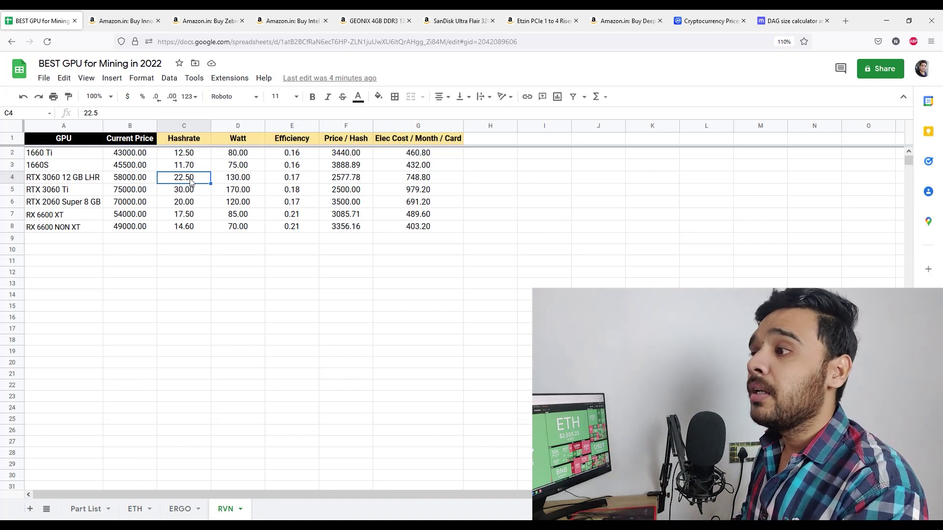
pyautogui.press('Down')
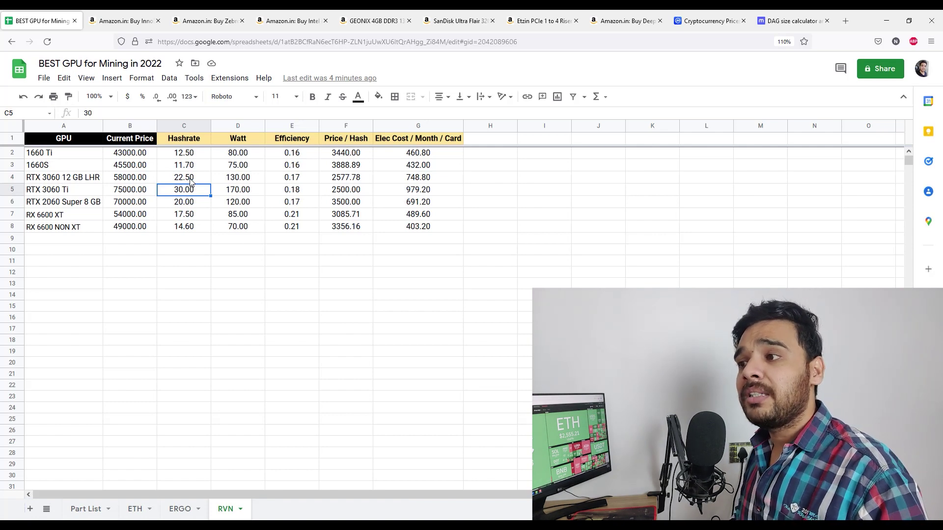
# Step: Compare the RVN hashrate of the 1660S with those of the RTX 3060 12 GB LHR and RTX 3060 Ti
pyautogui.press('Up')
pyautogui.press('Up')
pyautogui.press('Up')
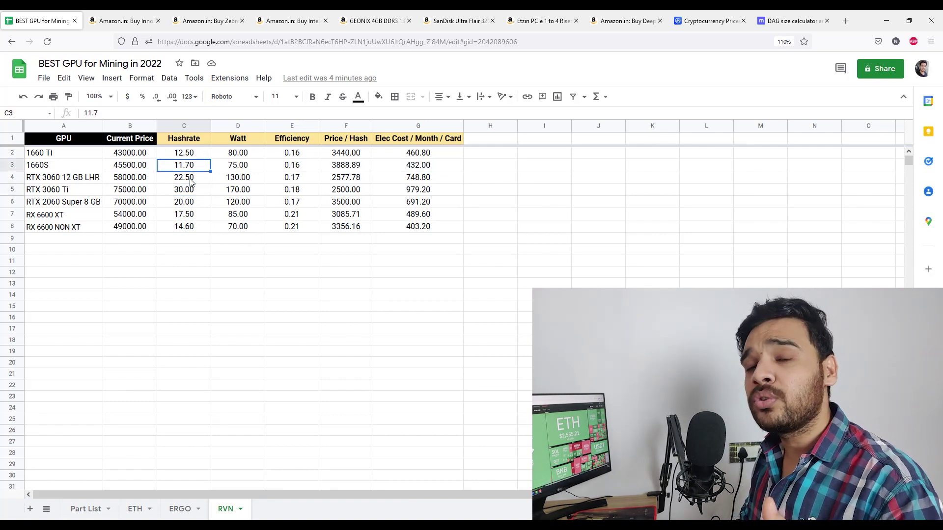
pyautogui.press('Down')
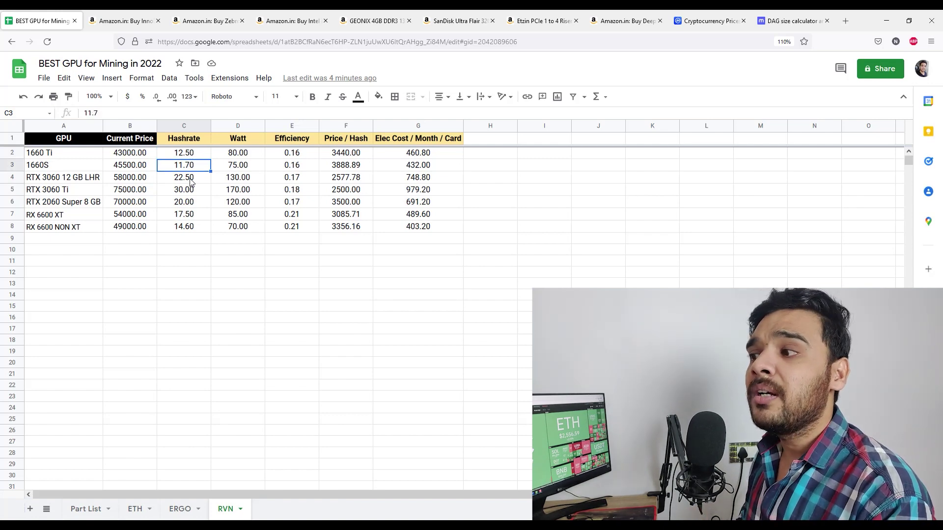
pyautogui.press('Down')
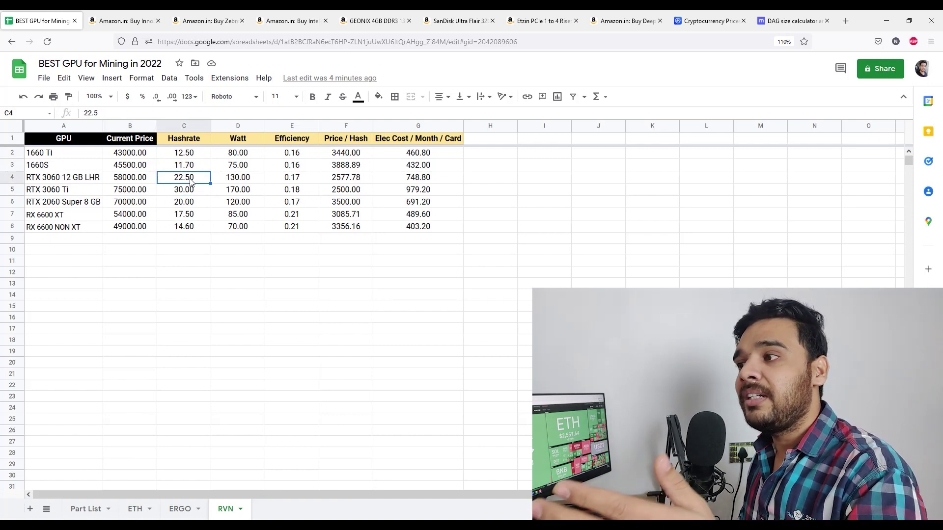
pyautogui.press('Down')
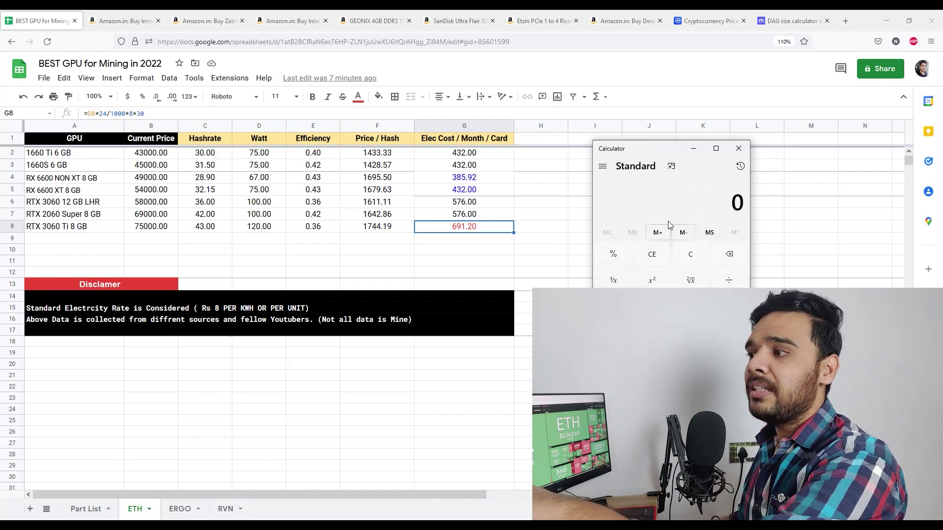
# Step: Sort the ETH sheet by the Efficiency column in descending order (Z to A)
pyautogui.click(326, 230)
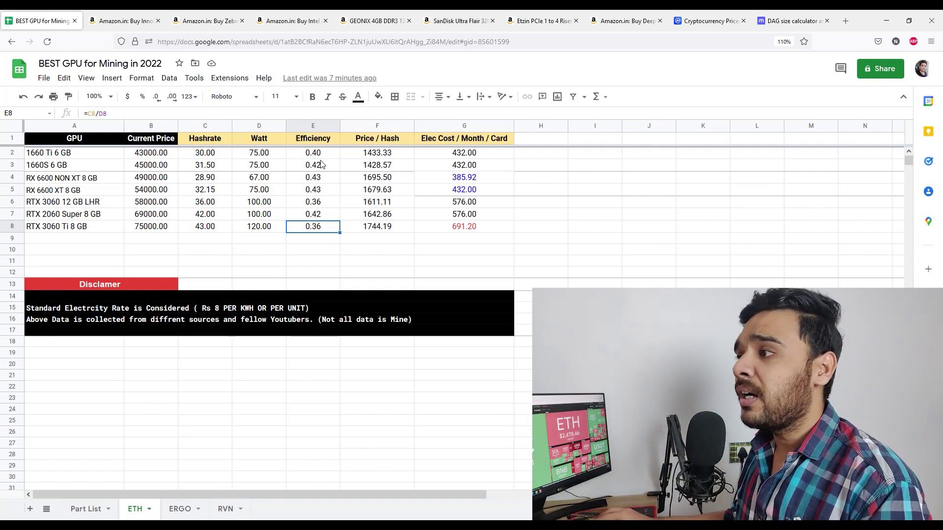
pyautogui.click(333, 128)
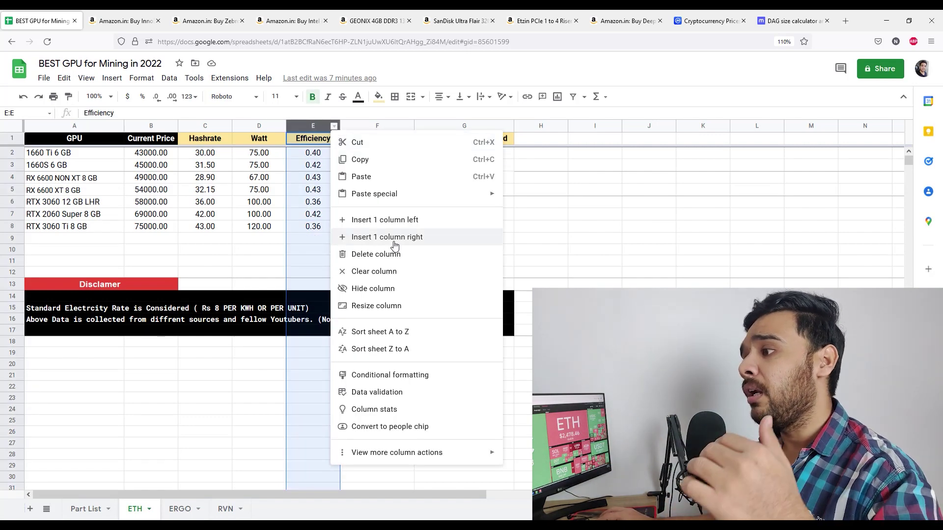
pyautogui.click(402, 331)
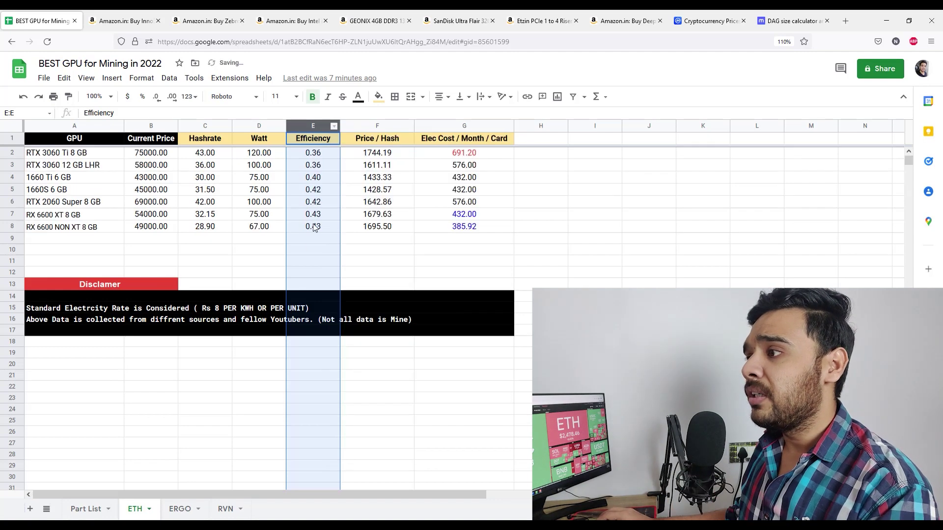
pyautogui.click(332, 127)
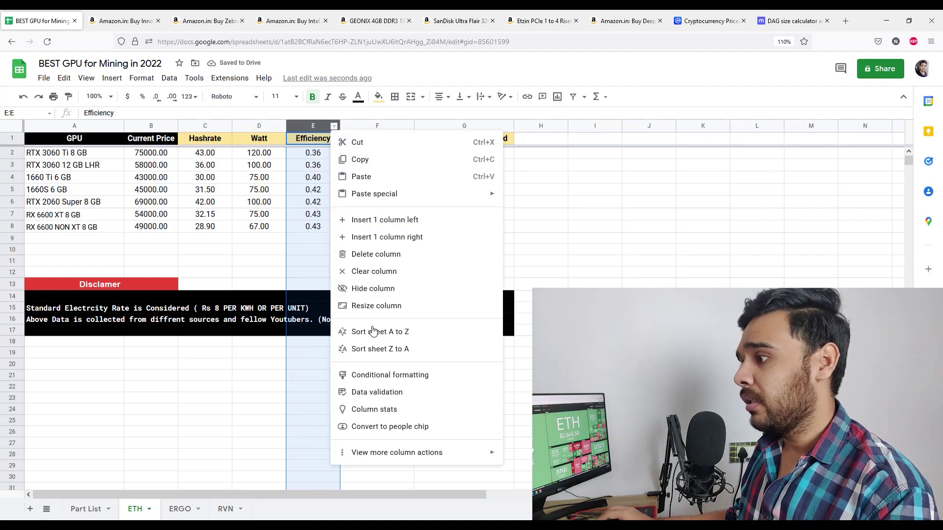
pyautogui.click(374, 348)
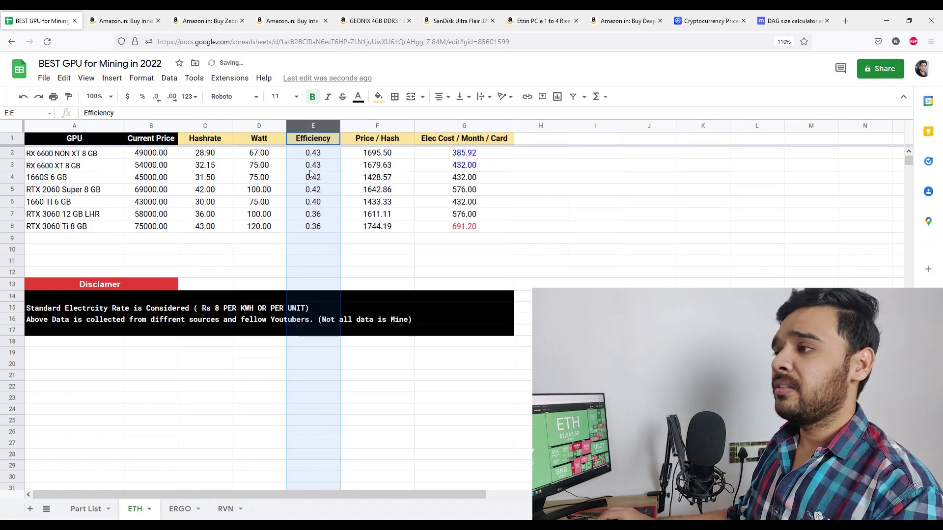
# Step: Compare the ETH efficiency of the RX 6600 NON XT 8 GB and RX 6600 XT 8 GB
pyautogui.click(311, 171)
pyautogui.press('Up')
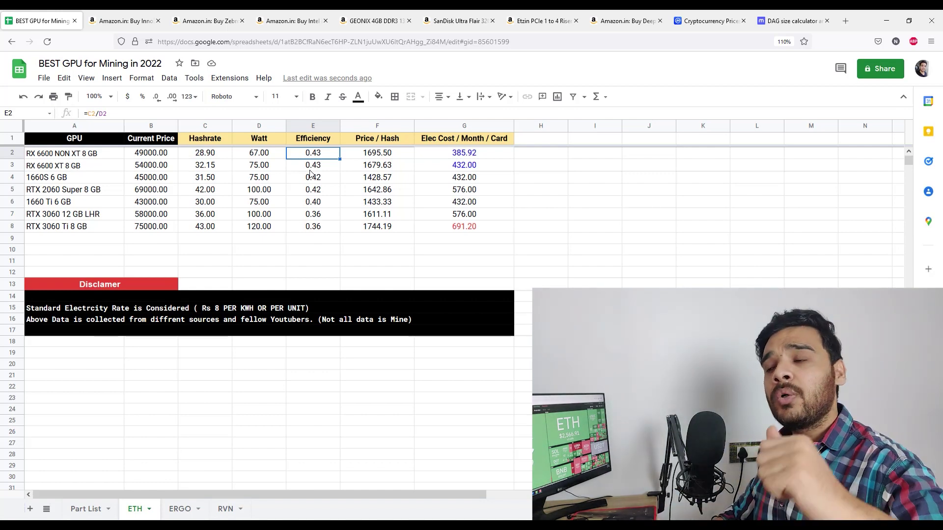
pyautogui.press('Down')
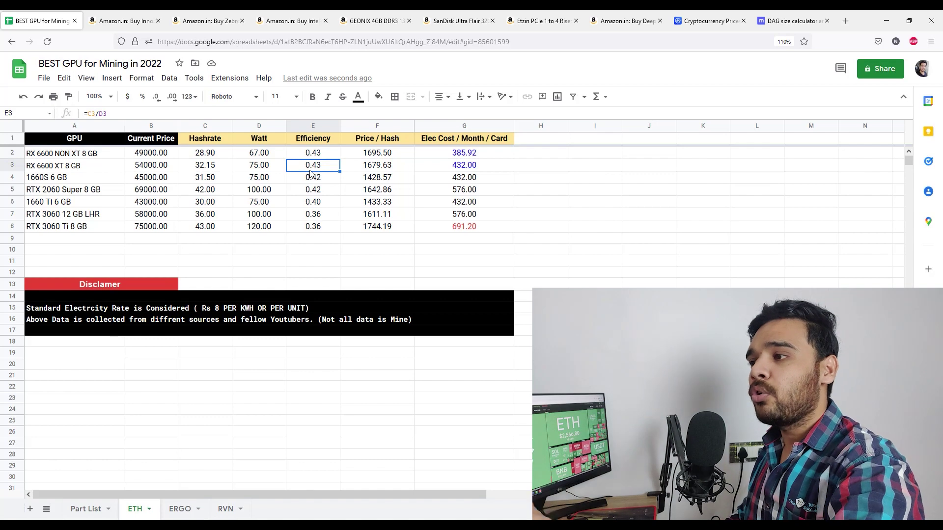
# Step: Compare the wattages of the RTX 2060 Super, RTX 3060 12 GB LHR and RTX 3060 Ti on the ETH sheet
pyautogui.press('Down')
pyautogui.press('Left')
pyautogui.press('Down')
pyautogui.press('Down')
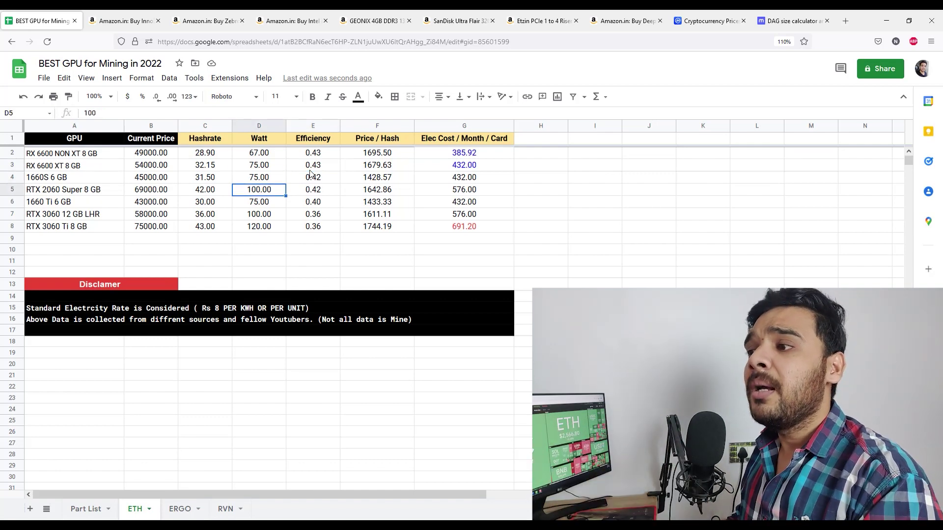
pyautogui.press('Down')
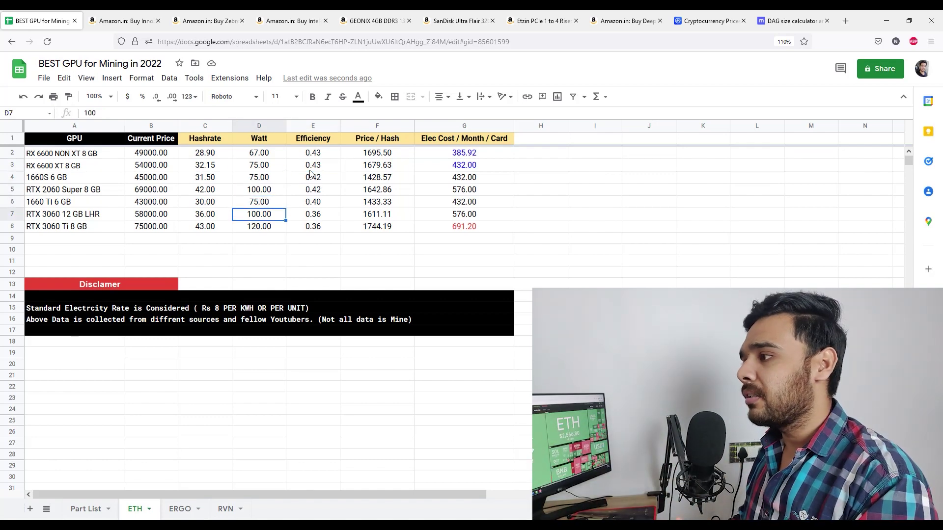
pyautogui.press('Right')
pyautogui.press('Down')
pyautogui.press('Left')
pyautogui.press('Down')
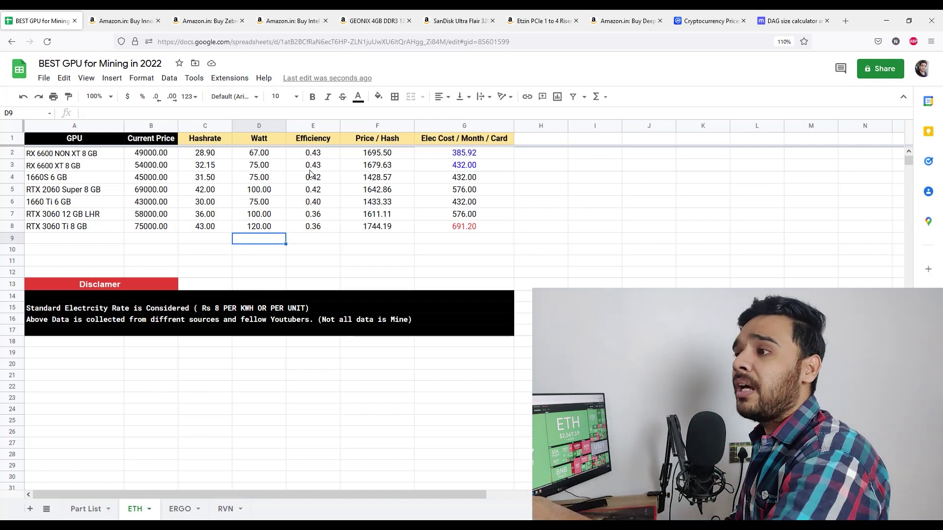
pyautogui.press('Up')
pyautogui.press('Left')
pyautogui.press('Down')
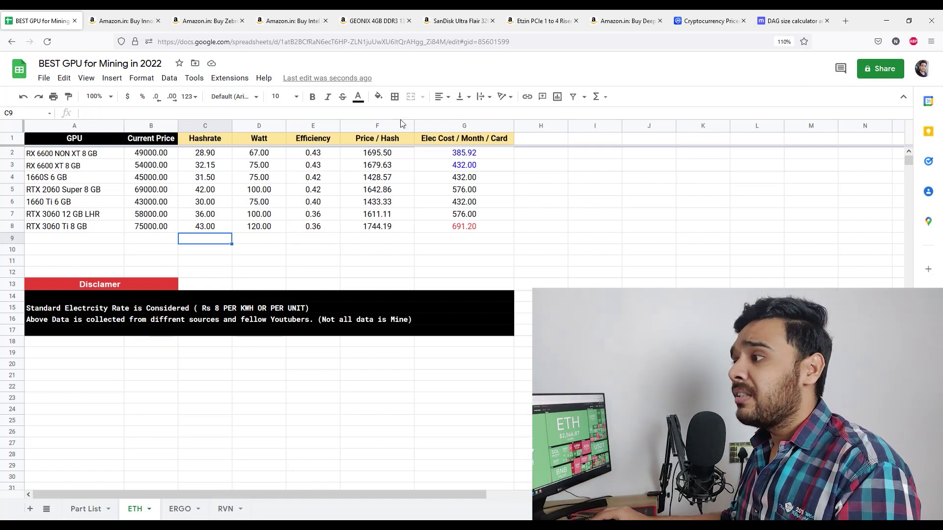
# Step: Review the monthly electricity cost per card on the ETH sheet and on the ERGO sheet
pyautogui.moveTo(472, 154); pyautogui.dragTo(475, 230)
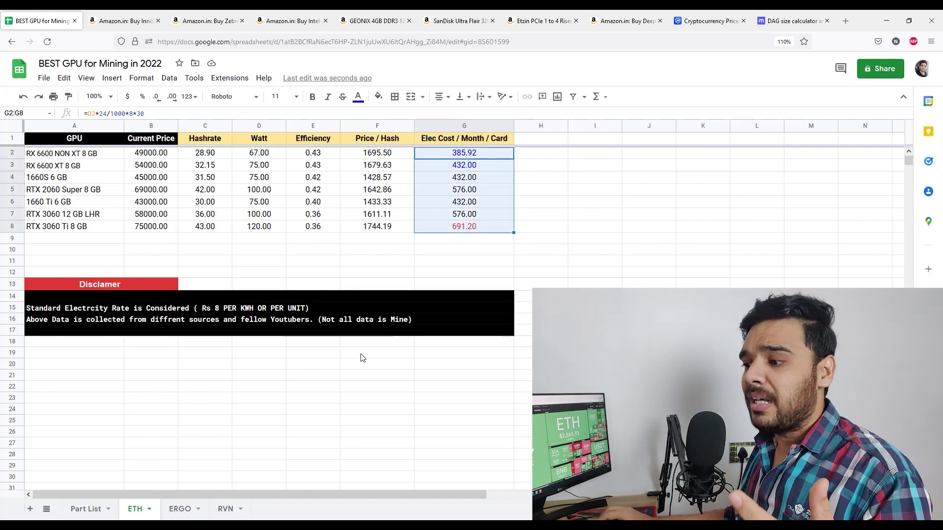
pyautogui.click(180, 510)
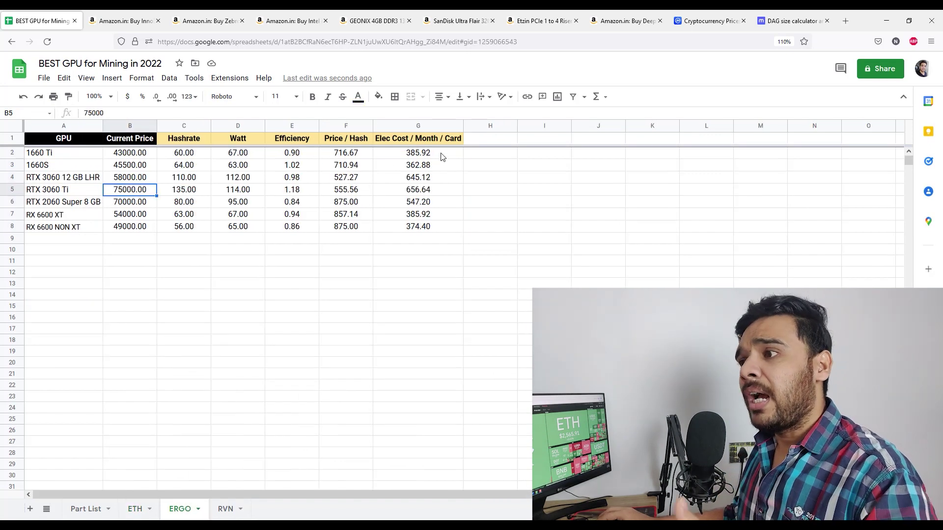
pyautogui.moveTo(442, 156); pyautogui.dragTo(443, 221)
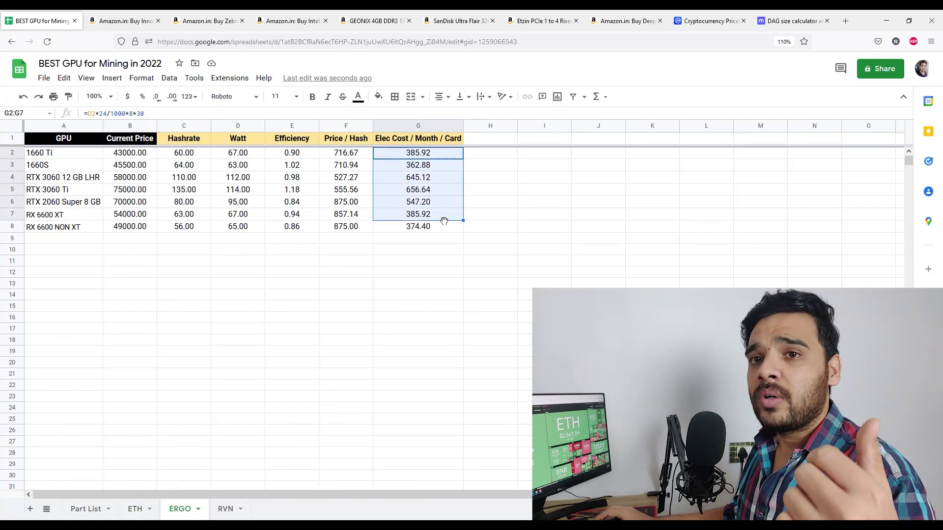
# Step: Check the RTX 2060 Super's wattage and the RX 6600 NON XT's hashrate on the ERGO sheet, and open the RVN sheet
pyautogui.click(220, 202)
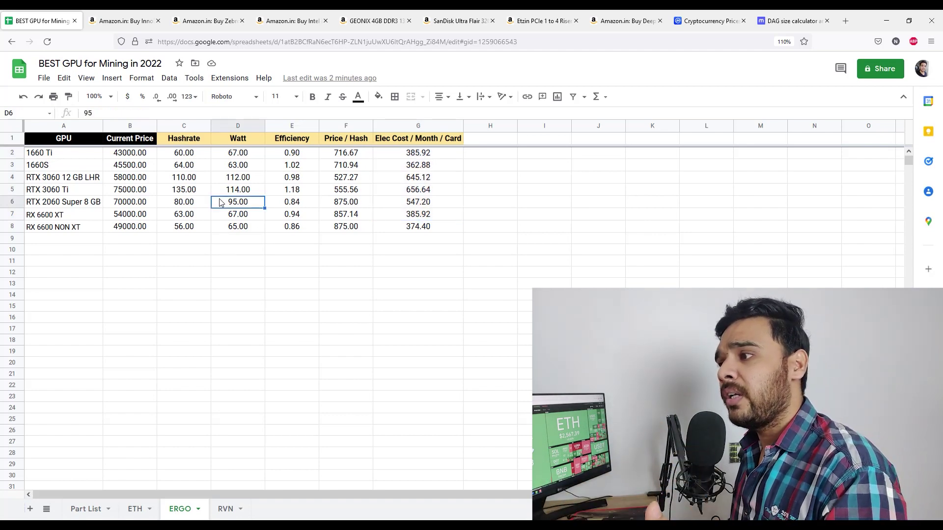
pyautogui.press('Down')
pyautogui.press('Down')
pyautogui.press('Left')
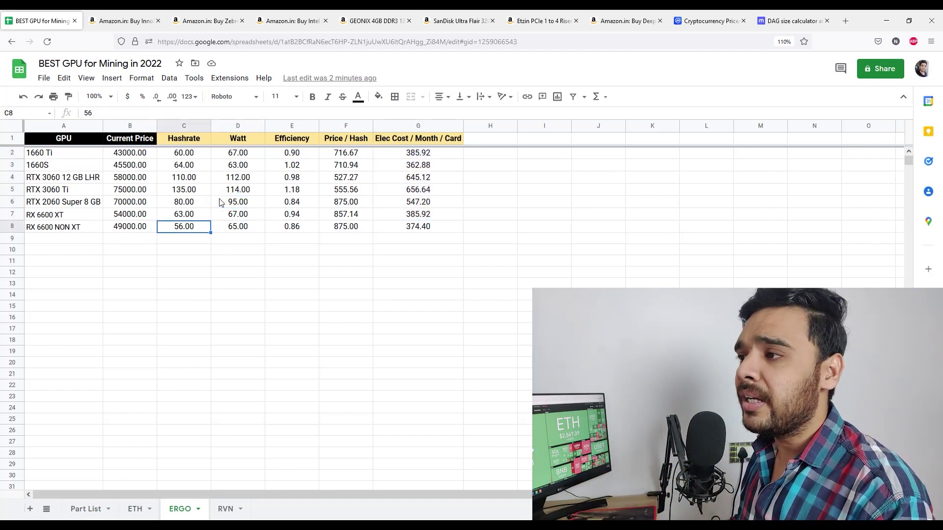
pyautogui.click(224, 510)
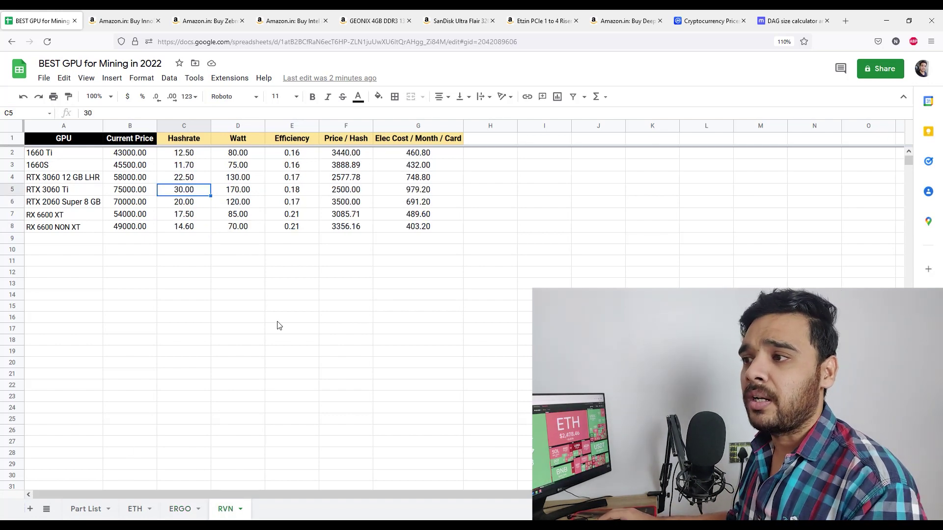
# Step: Find the RTX 3060 Ti 8 GB on the Part List sheet and view its Amazon product page
pyautogui.click(135, 509)
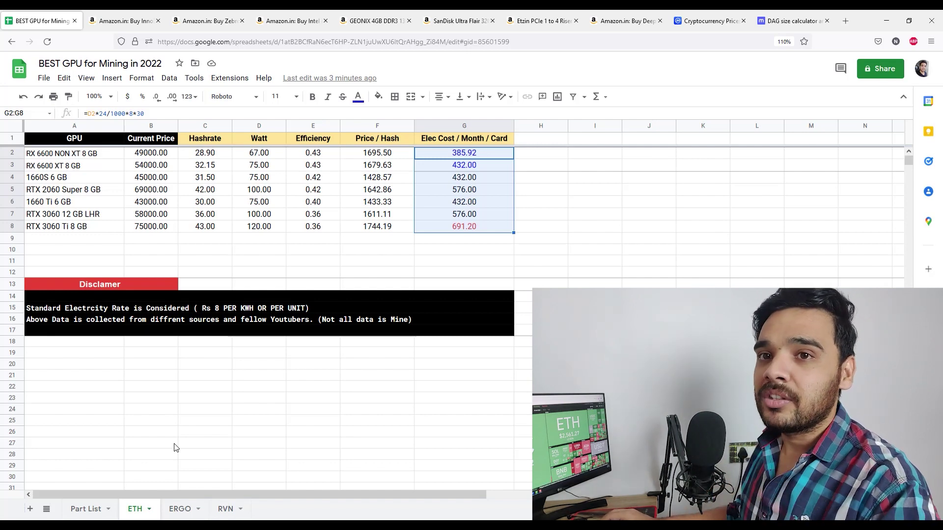
pyautogui.click(86, 509)
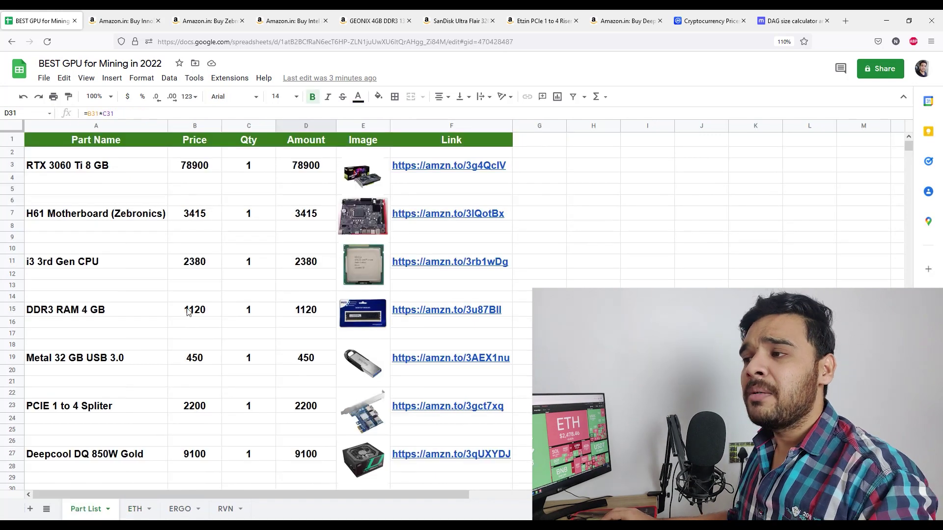
pyautogui.click(145, 166)
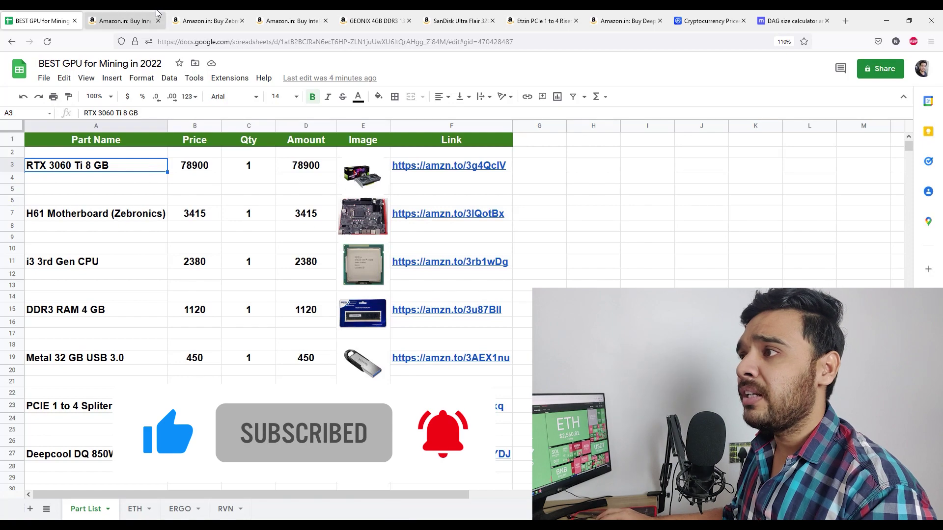
pyautogui.click(139, 13)
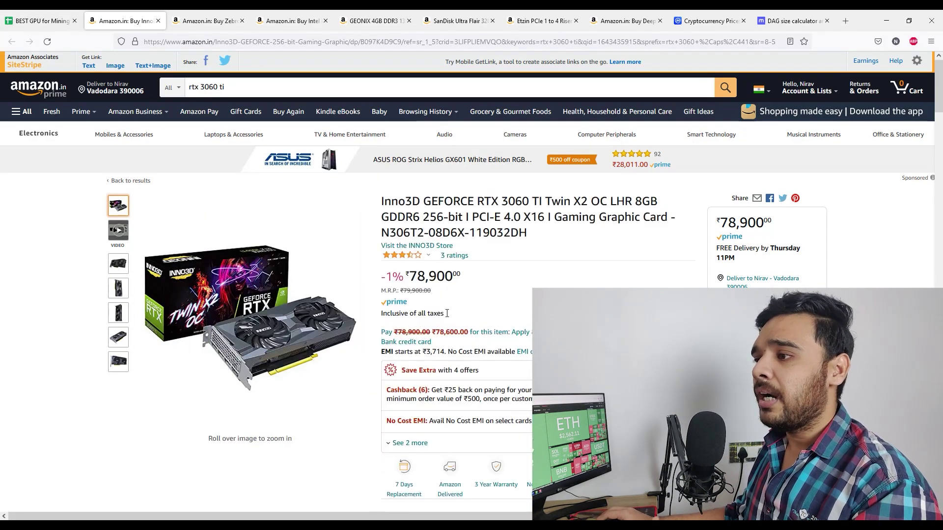
# Step: Locate the Zebronics H61 motherboard in the part list and inspect its enlarged product image on Amazon
pyautogui.click(48, 20)
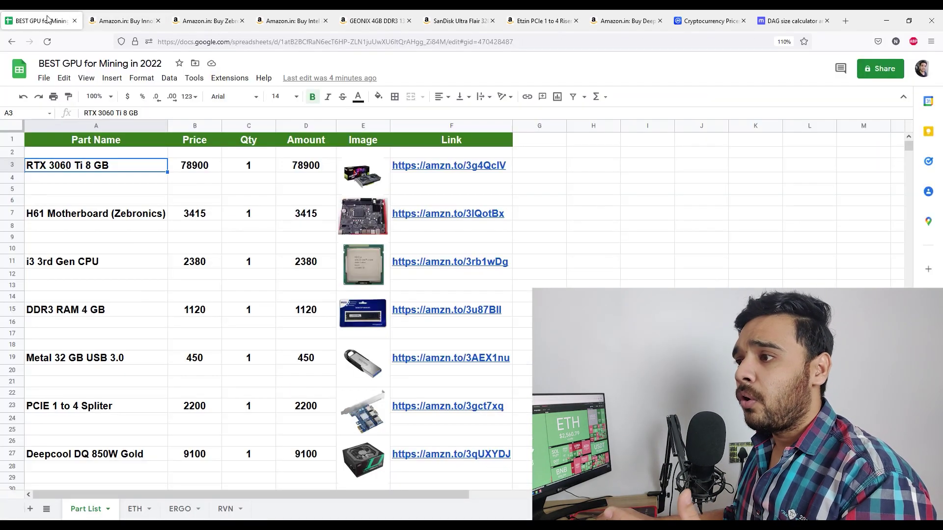
pyautogui.click(99, 219)
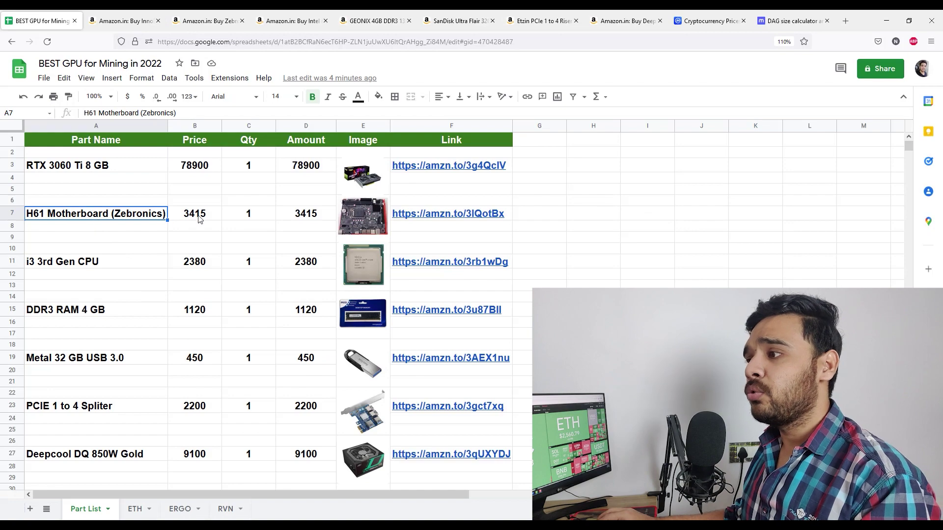
pyautogui.click(215, 16)
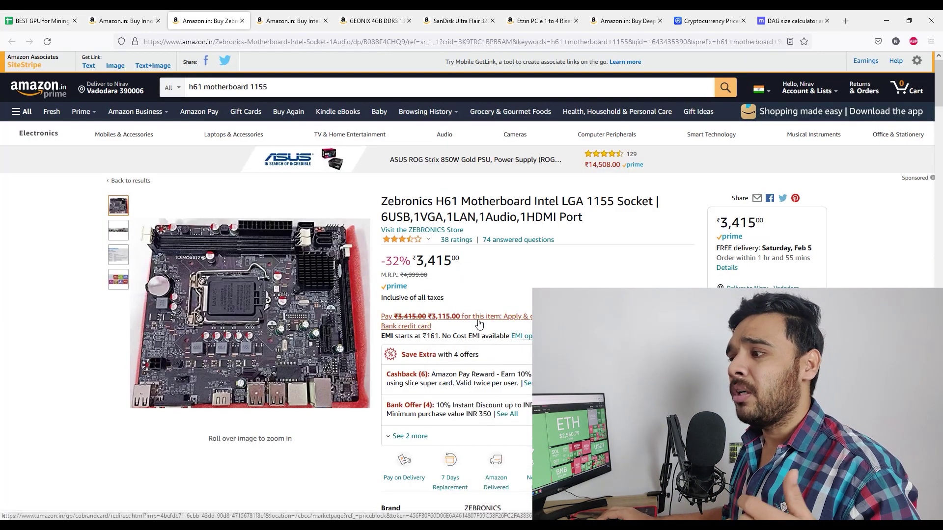
pyautogui.click(255, 275)
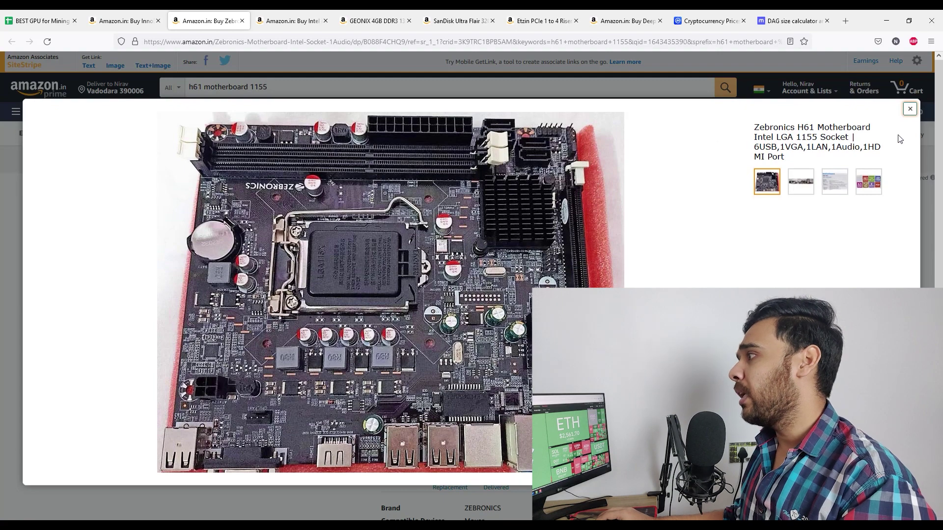
pyautogui.click(909, 108)
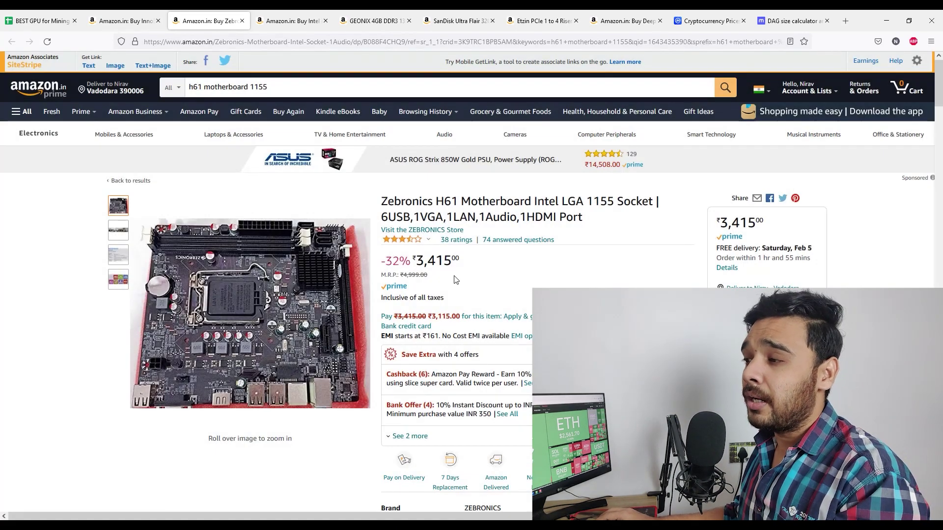
pyautogui.moveTo(339, 321)
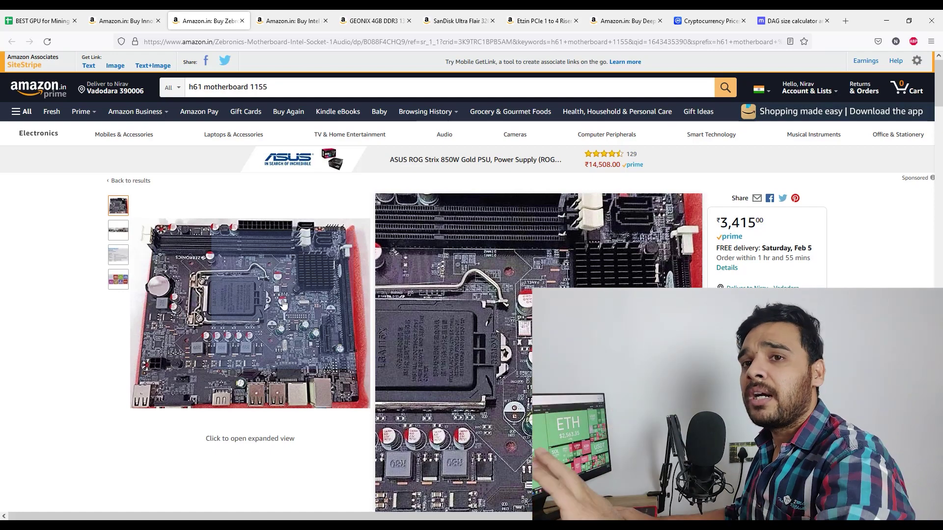
# Step: View the Intel i3 3rd generation processor's Amazon page and preview its link on the Part List sheet
pyautogui.click(293, 21)
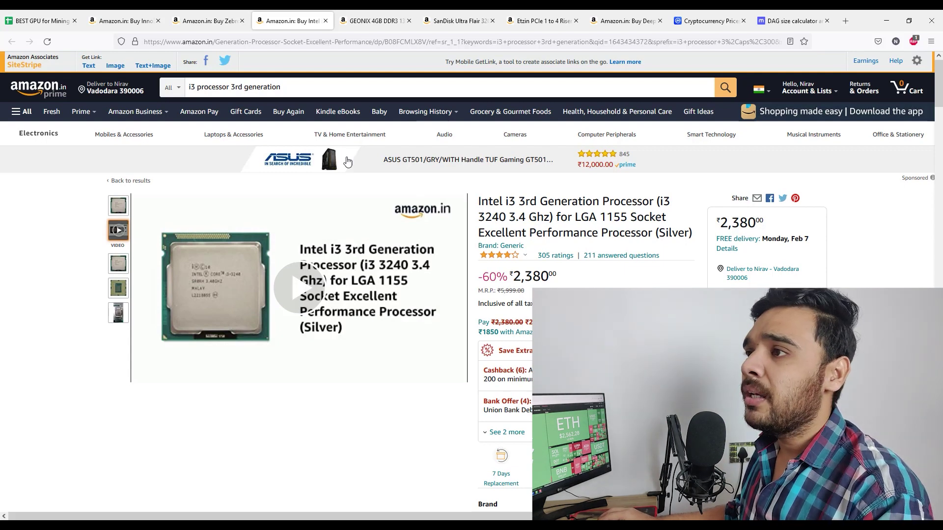
pyautogui.hotkey('ctrl', '1')
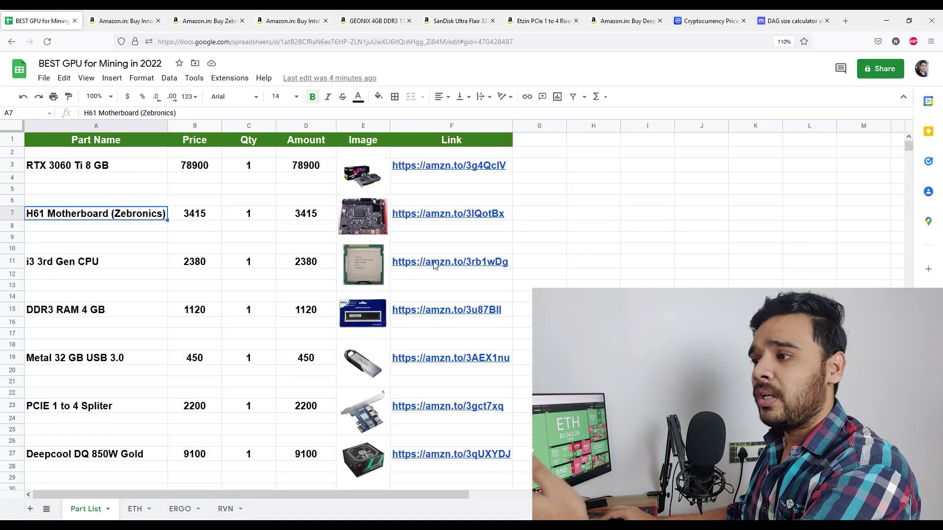
pyautogui.moveTo(436, 269)
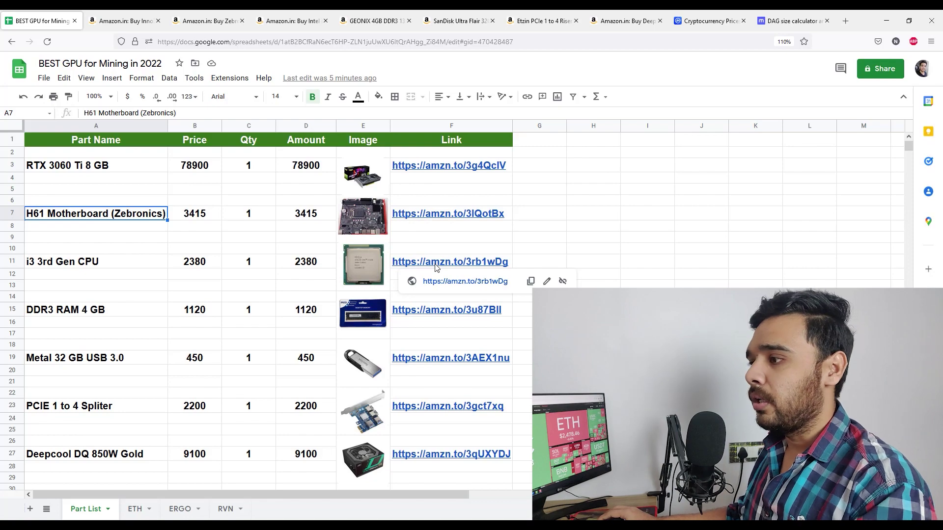
# Step: View the Amazon pages of the GEONIX 4GB DDR3 RAM and the SanDisk USB drive
pyautogui.hotkey('ctrl', '5')
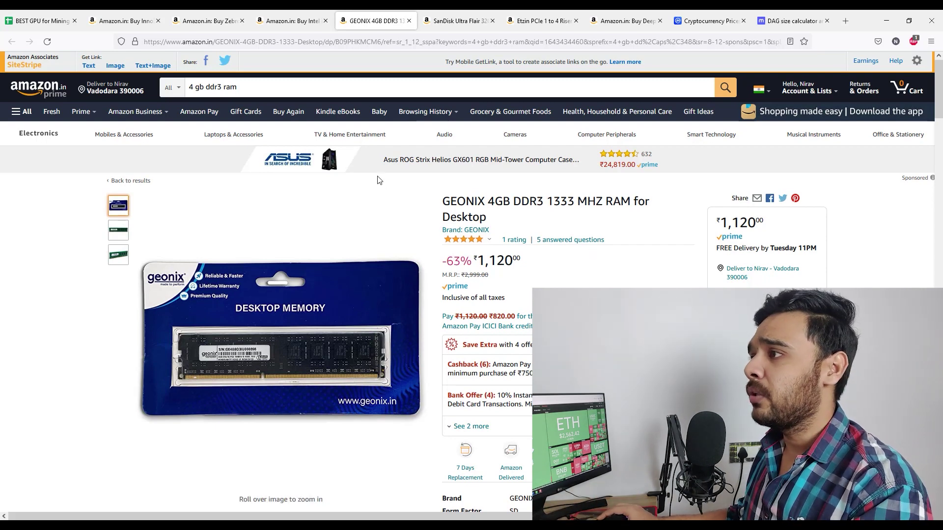
pyautogui.click(449, 17)
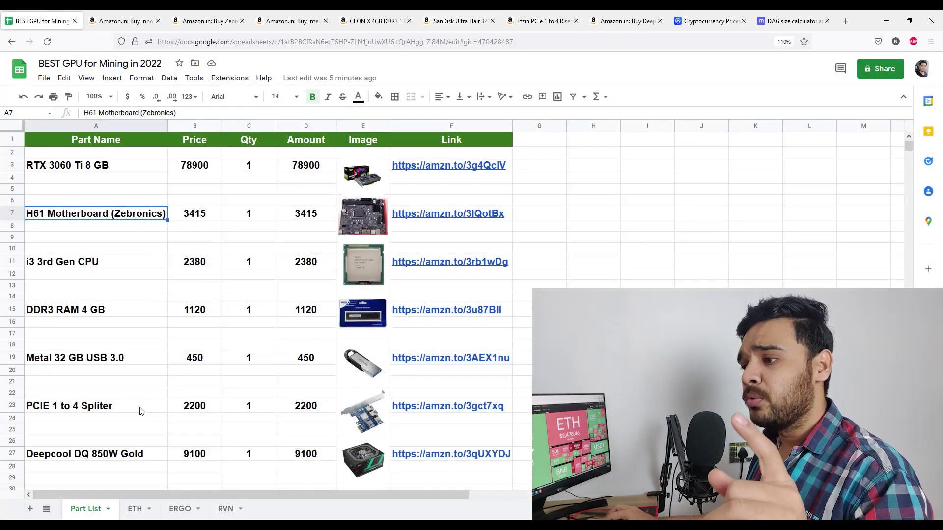
# Step: Locate the PCIE 1 to 4 splitter in the part list and inspect the Etzin riser card's image on Amazon
pyautogui.click(142, 411)
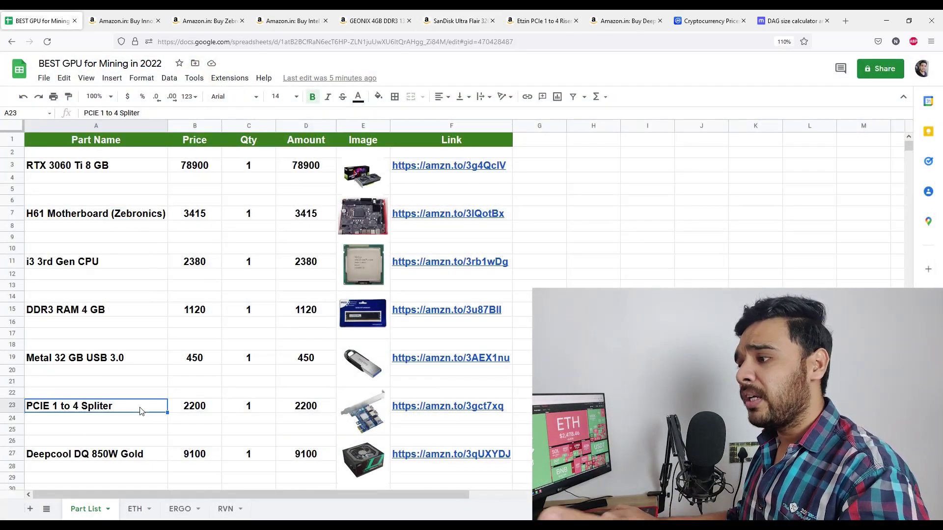
pyautogui.click(515, 20)
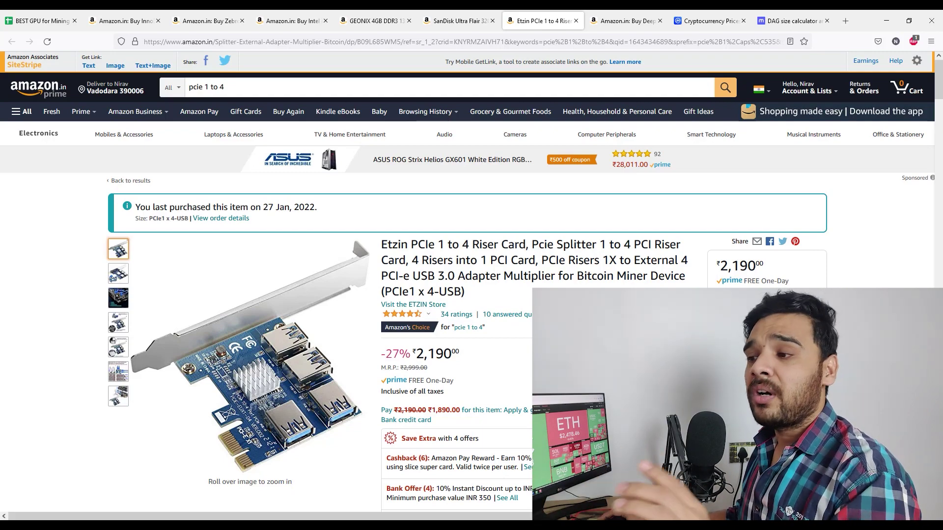
pyautogui.moveTo(280, 404)
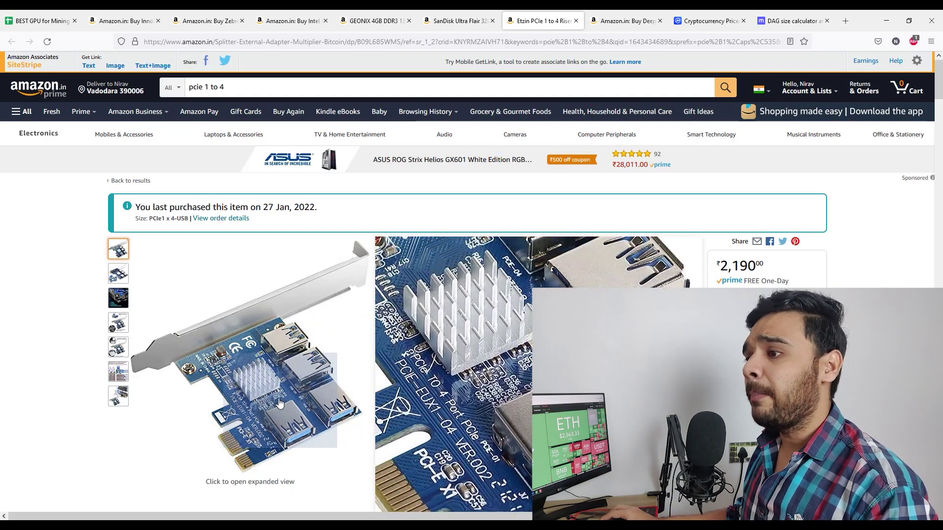
# Step: Enlarge the Etzin riser card's driver-free installation image on Amazon and compare the card with the Zebronics motherboard's picture
pyautogui.moveTo(117, 298)
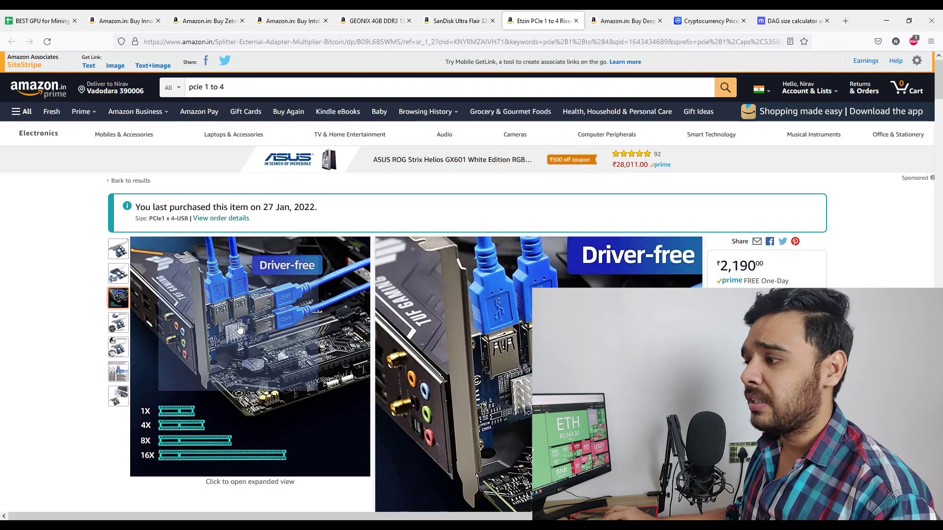
pyautogui.click(239, 328)
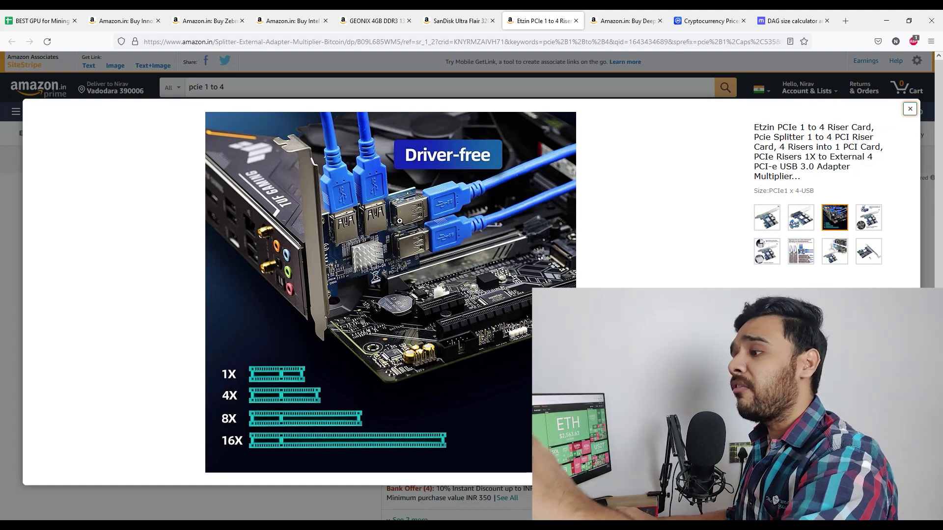
pyautogui.click(909, 109)
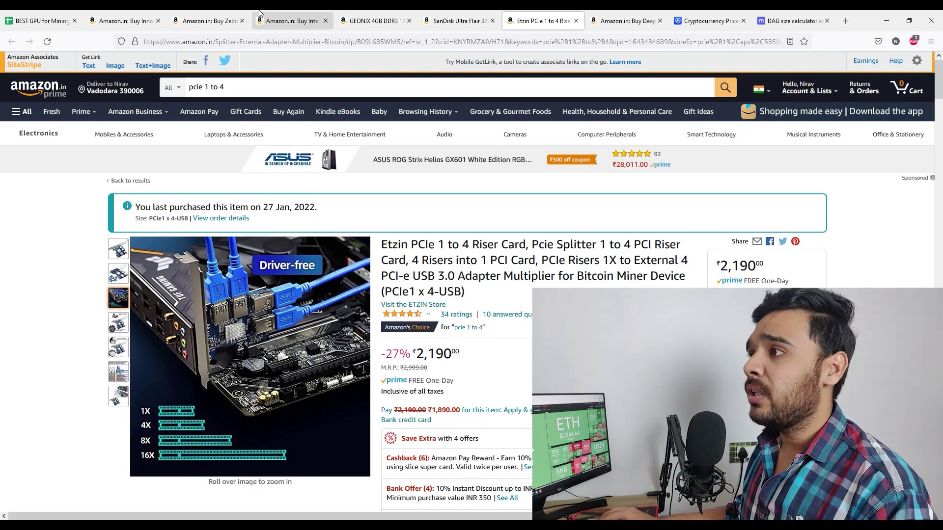
pyautogui.click(206, 20)
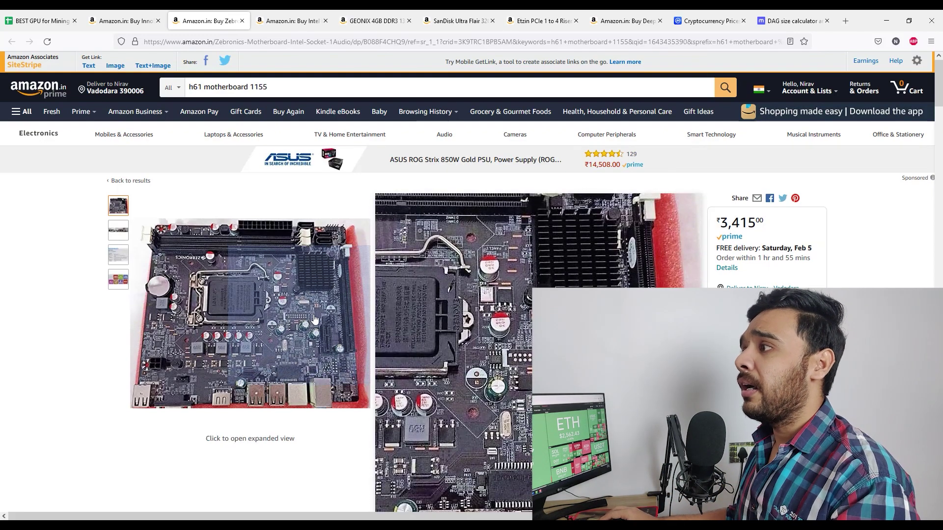
pyautogui.click(543, 21)
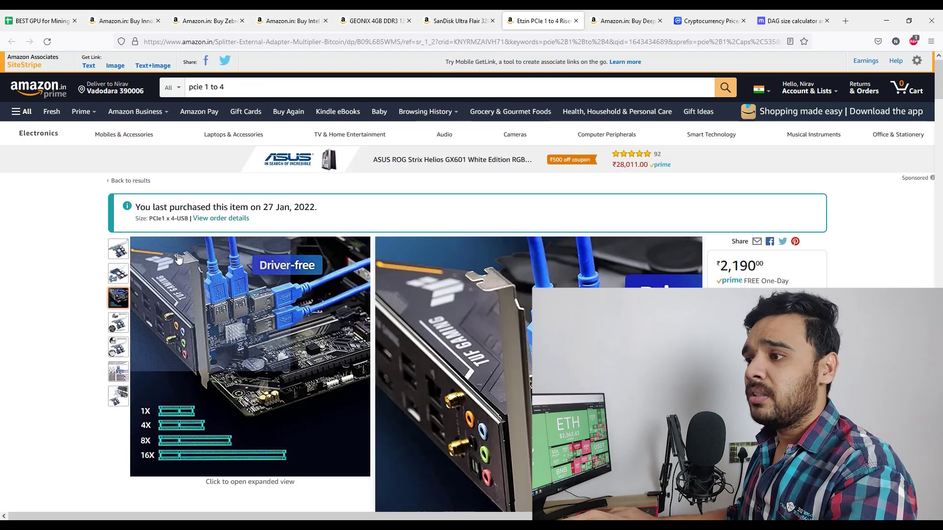
pyautogui.click(131, 255)
# Step: Return to the Part List sheet and review the wooden rig frame, the RTX 3060 Ti price and the total cost
pyautogui.hotkey('ctrl', 'Tab')
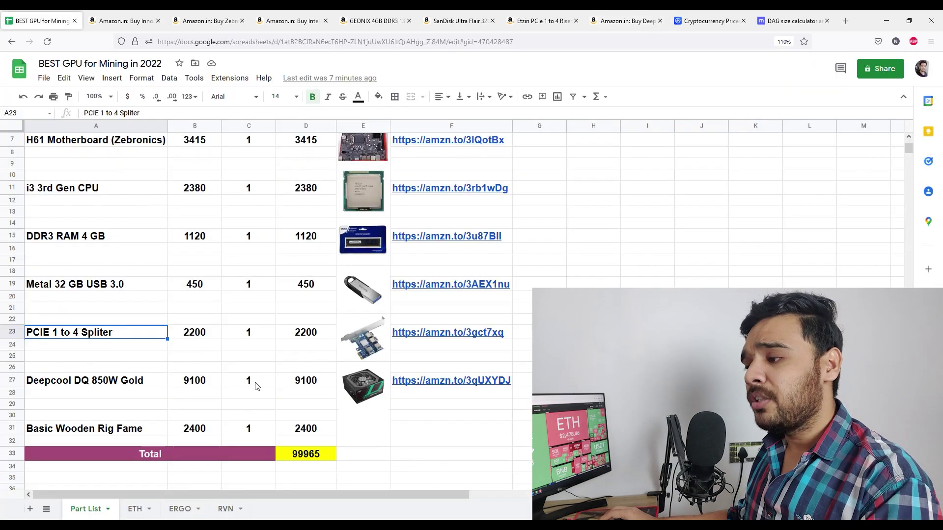
pyautogui.click(120, 434)
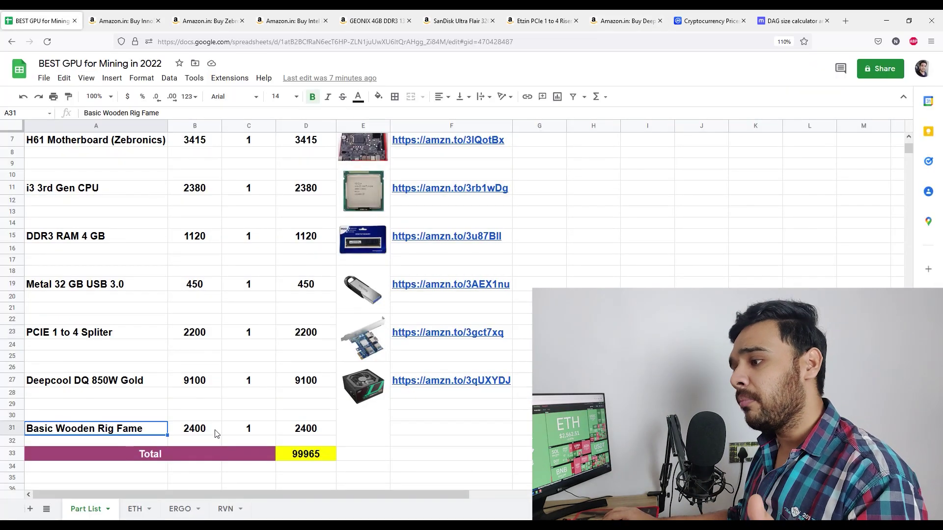
pyautogui.click(288, 456)
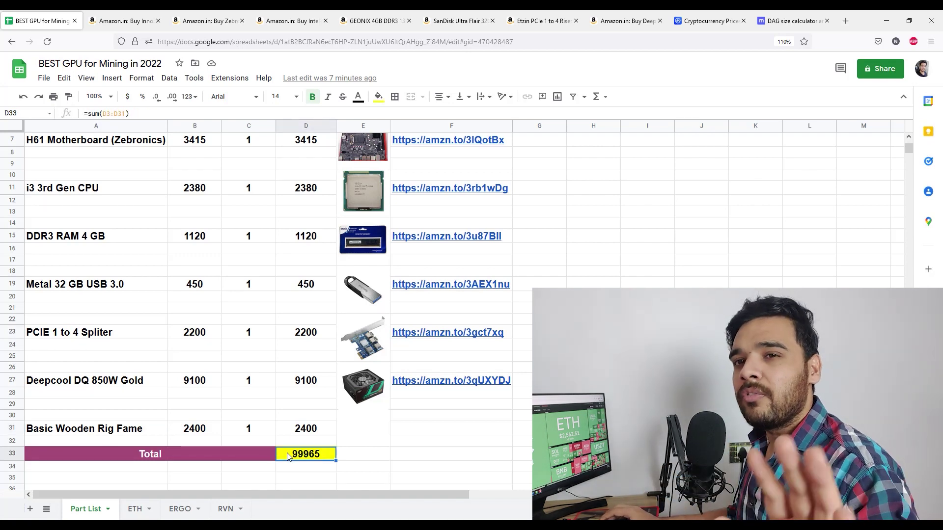
pyautogui.scroll(2, 328, 430)
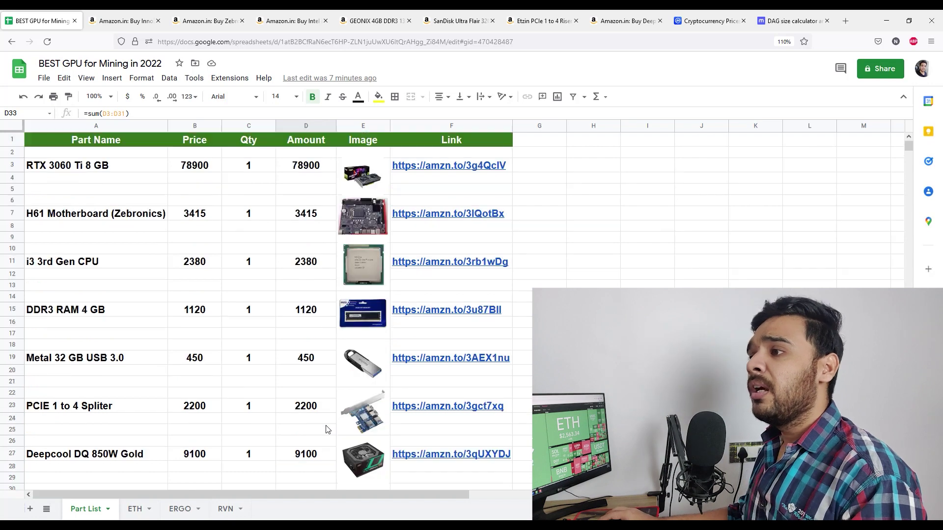
pyautogui.click(181, 170)
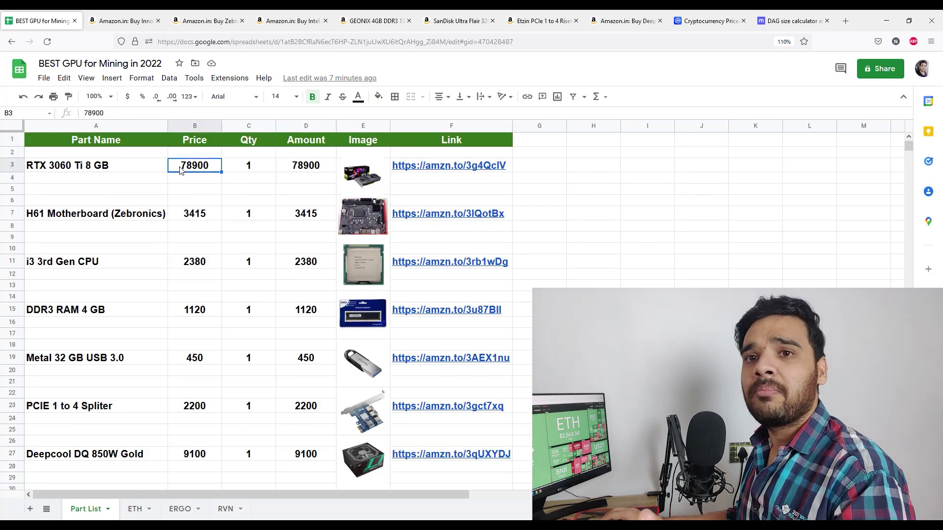
pyautogui.scroll(-6, 225, 310)
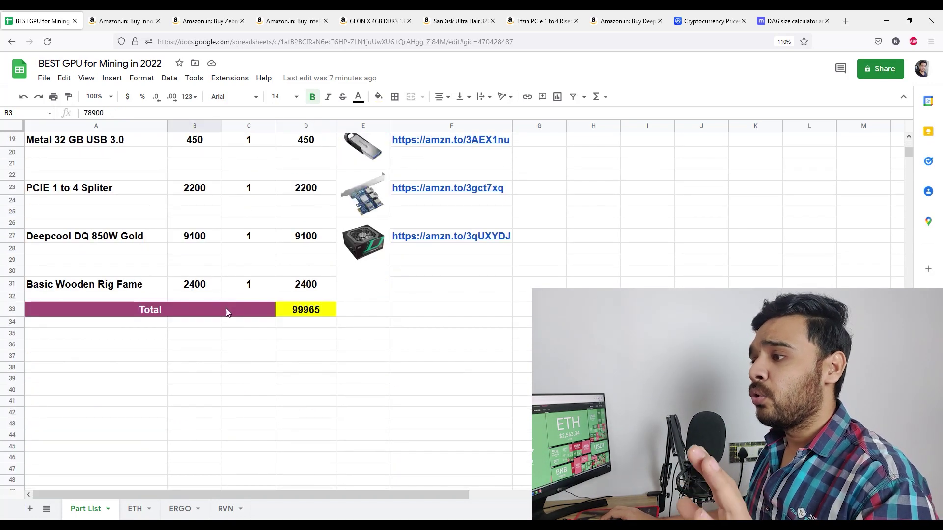
pyautogui.scroll(6, 236, 332)
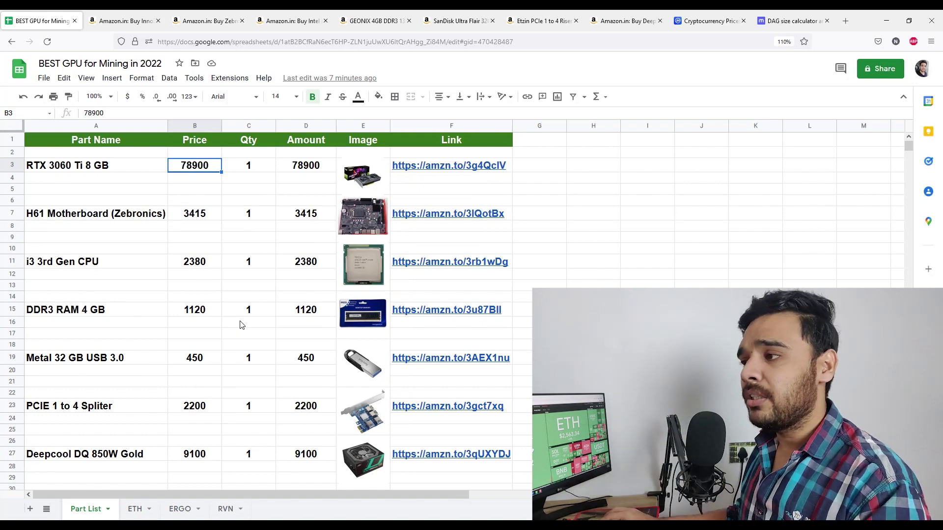
pyautogui.scroll(-3, 238, 329)
pyautogui.click(320, 384)
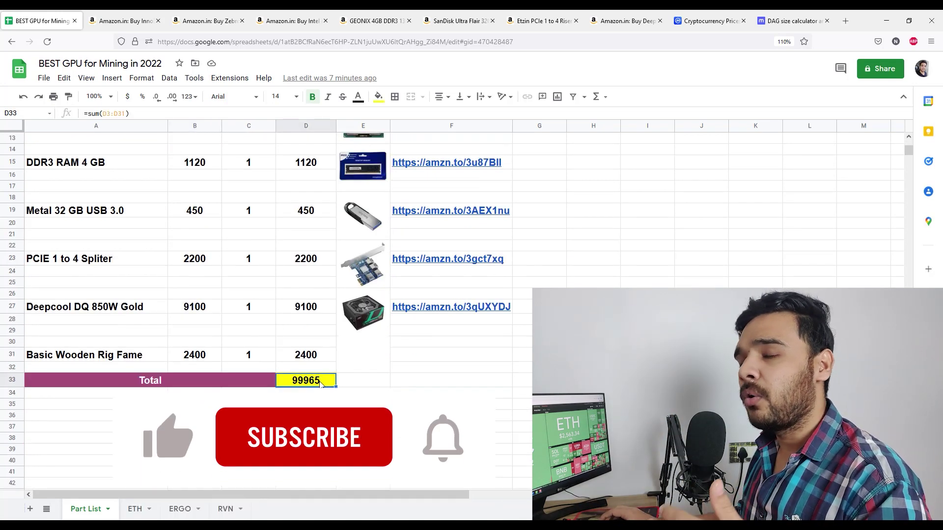
# Step: Look through the whole part list again, focusing on the RTX 3060 Ti entry and the empty rows beneath it
pyautogui.scroll(3, 320, 383)
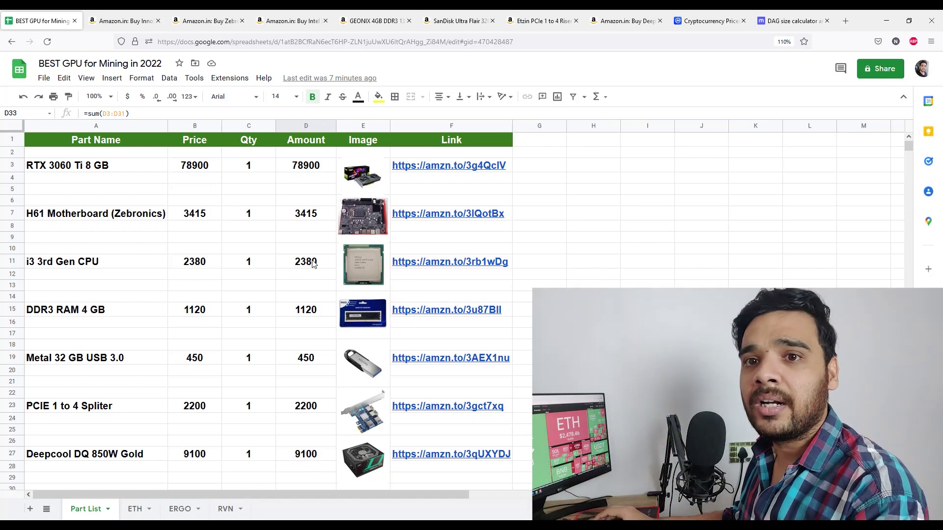
pyautogui.scroll(-3, 340, 258)
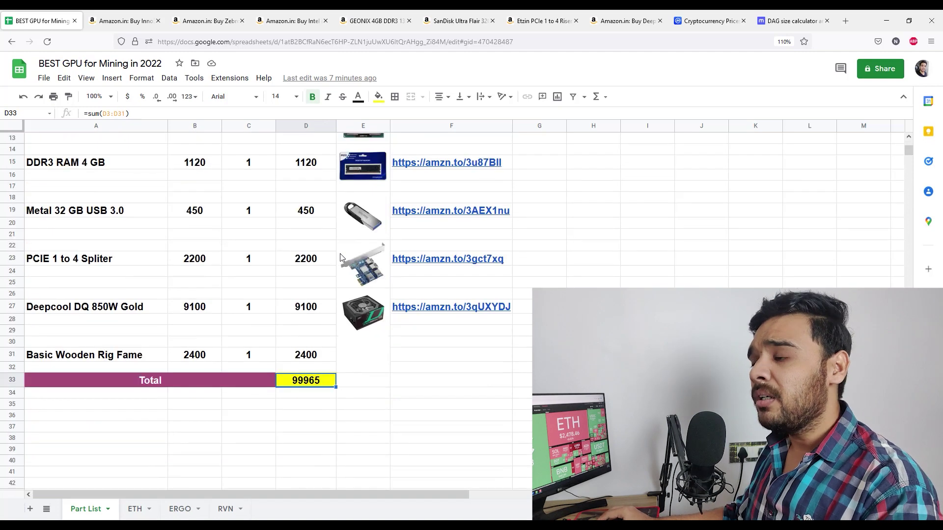
pyautogui.scroll(3, 341, 257)
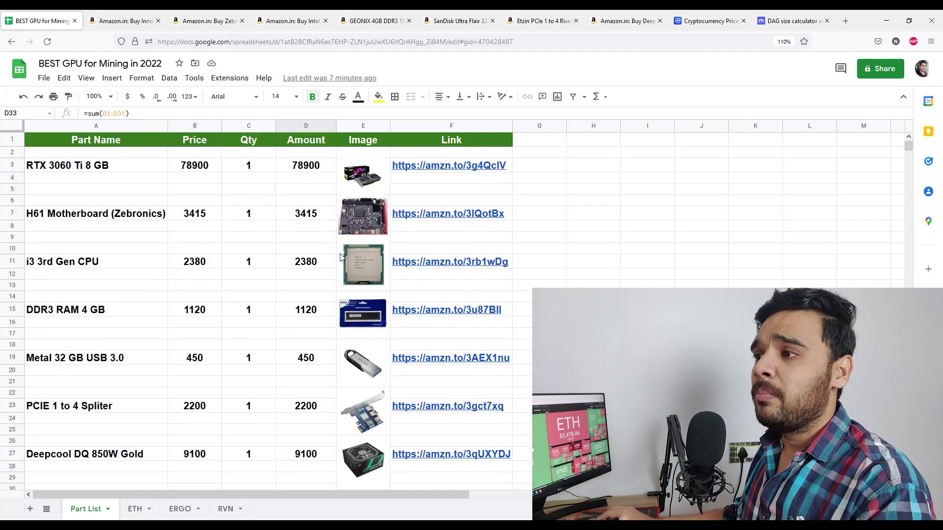
pyautogui.click(105, 169)
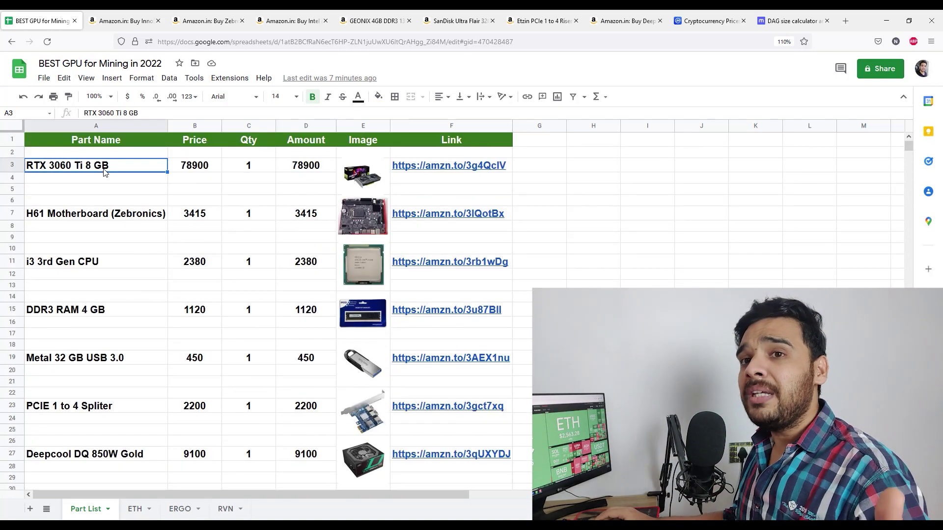
pyautogui.click(140, 191)
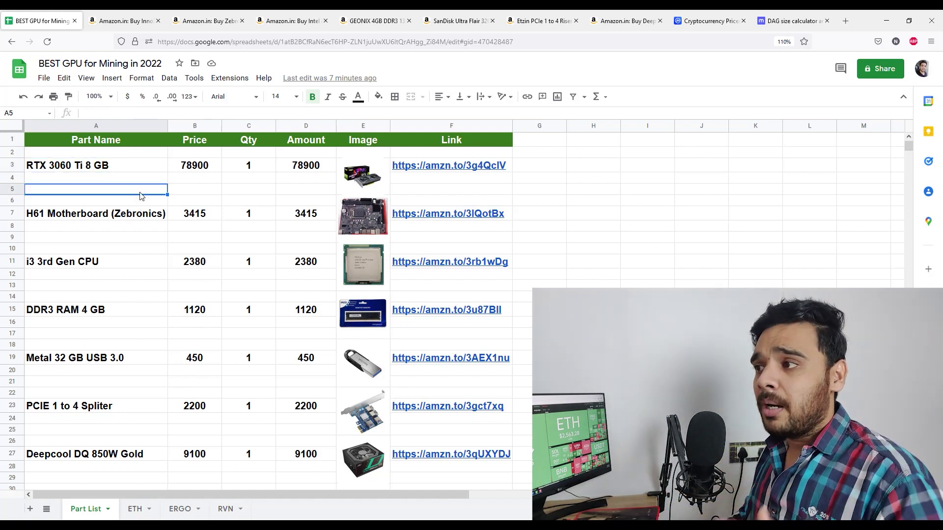
pyautogui.click(141, 198)
pyautogui.scroll(-5, 265, 320)
pyautogui.scroll(2, 290, 313)
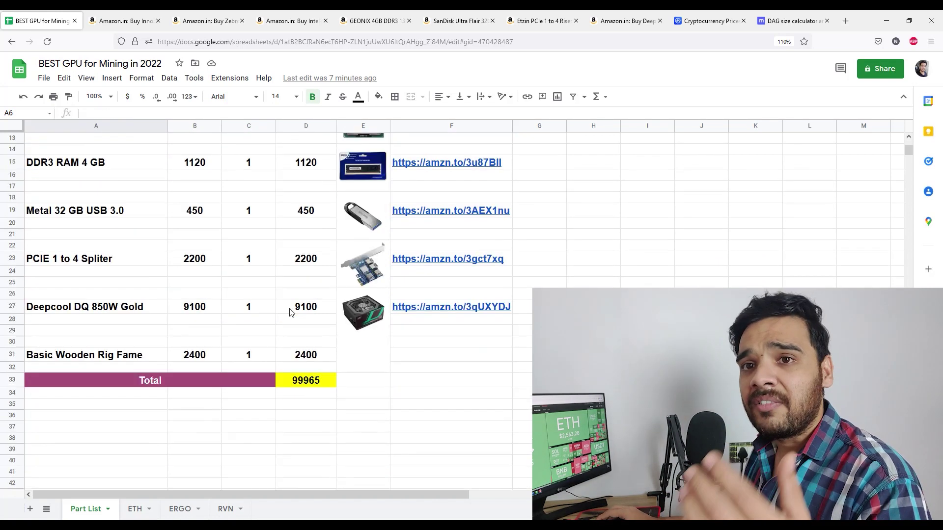
pyautogui.scroll(3, 289, 313)
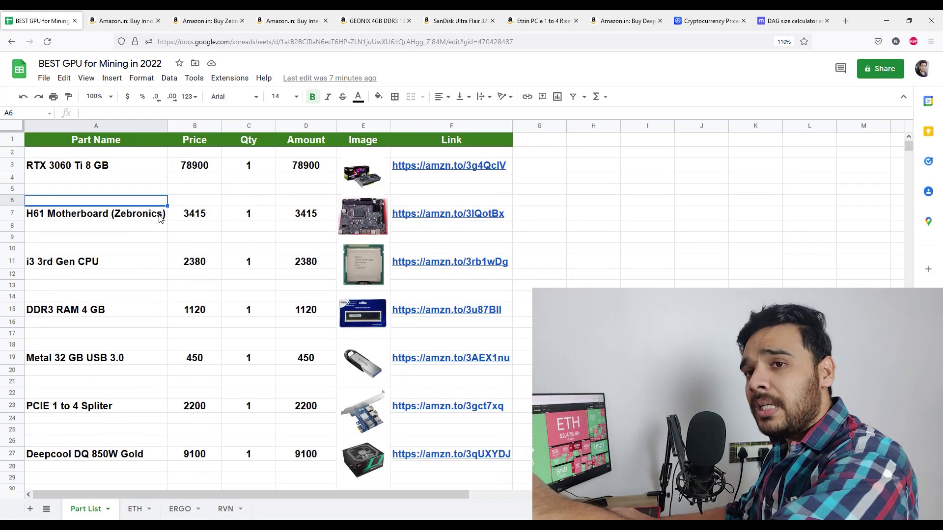
# Step: Add an RX 6600 XT entry in row 5 with price 54000, quantity 1 and amount 54000
pyautogui.click(105, 192)
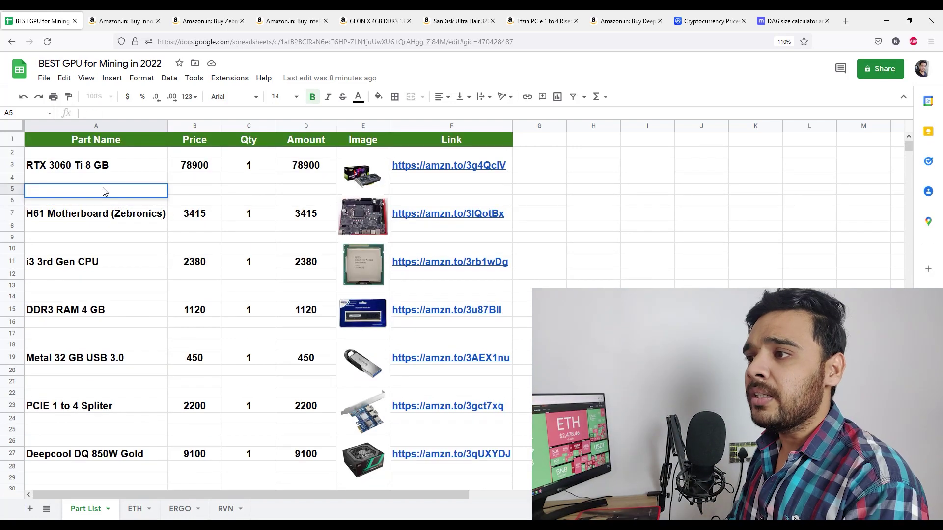
pyautogui.write('RX 6600 XT')
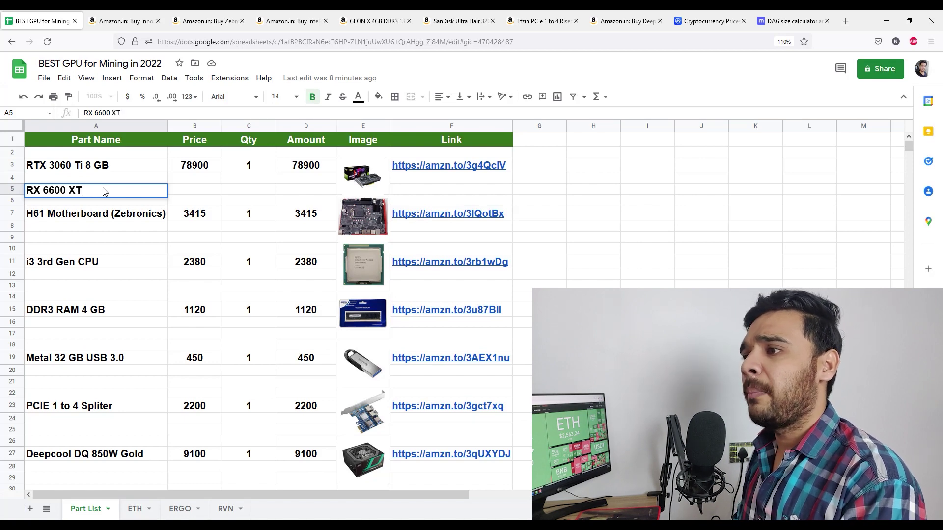
pyautogui.press('Tab')
pyautogui.write('54')
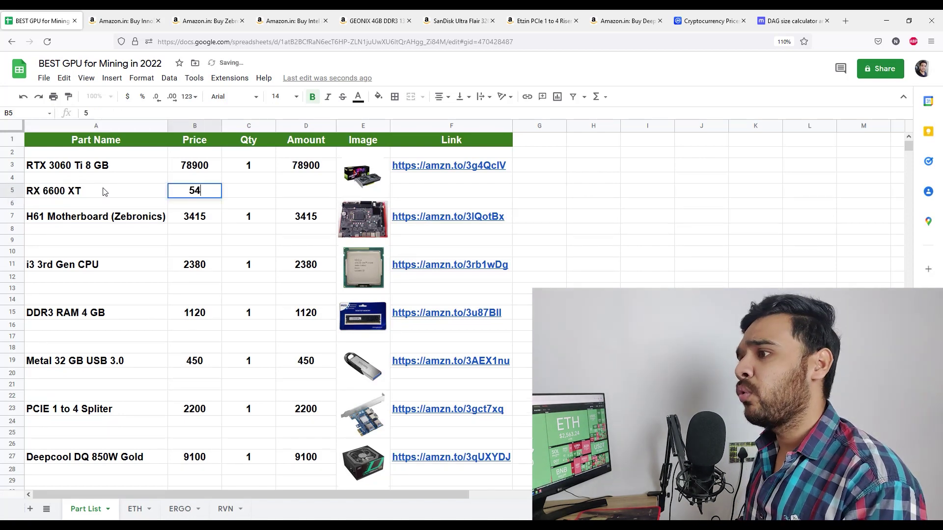
pyautogui.write('000')
pyautogui.press('Tab')
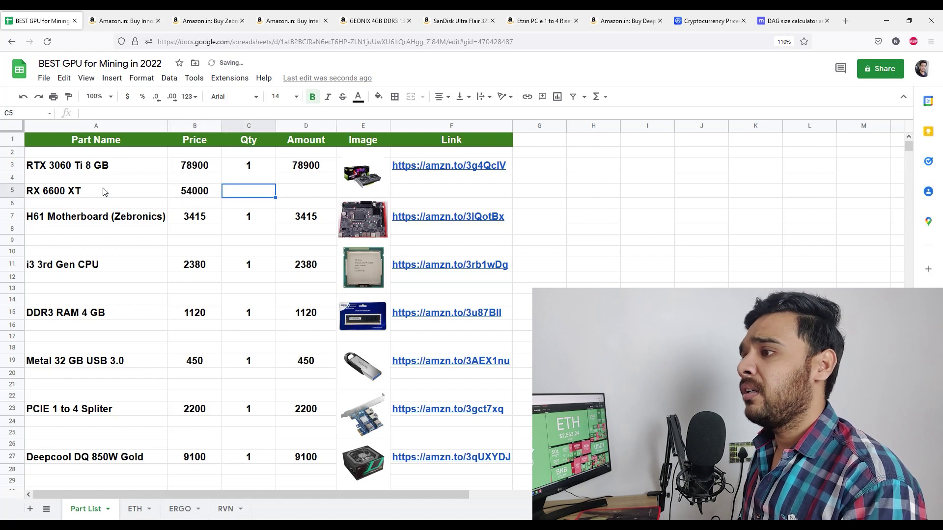
pyautogui.write('1')
pyautogui.press('Tab')
pyautogui.write('50')
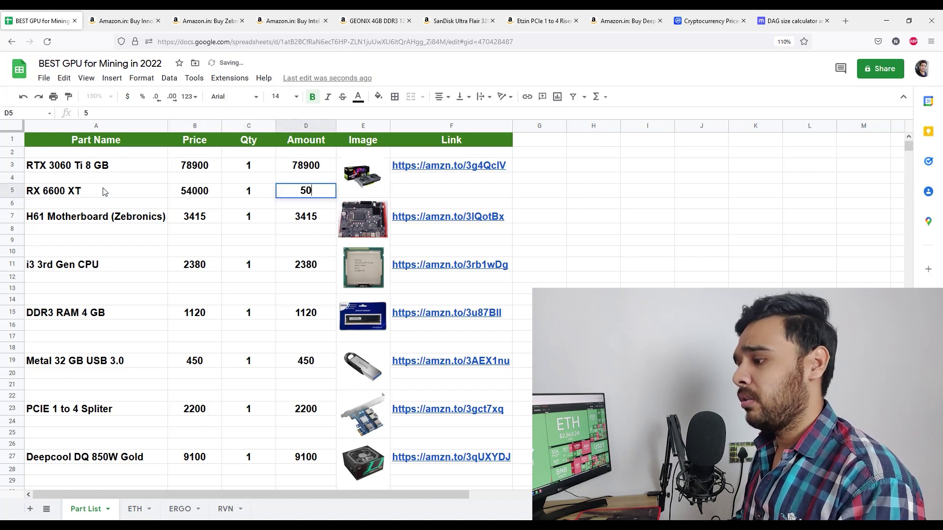
pyautogui.press('BackSpace')
pyautogui.write('4000')
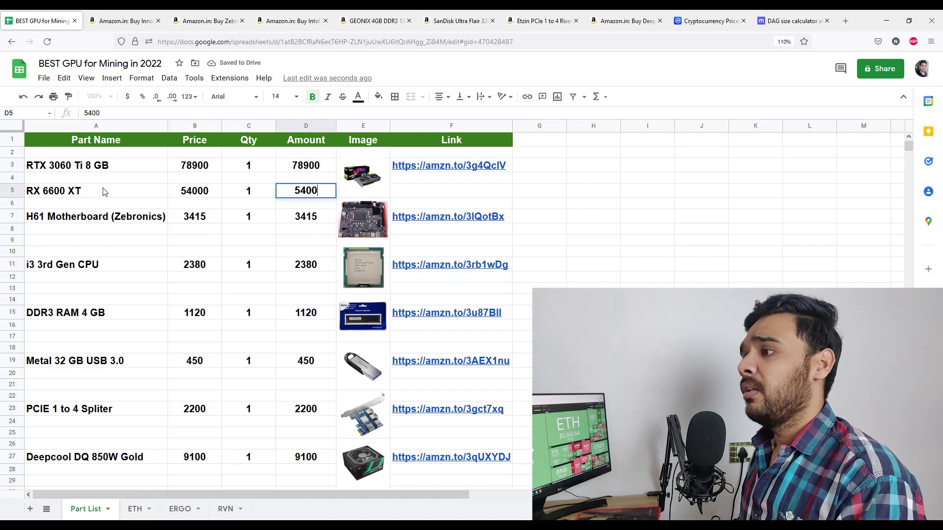
pyautogui.press('Return')
# Step: Clear the RTX 3060 Ti's price in cell B3 and check the part list's total
pyautogui.press('Up')
pyautogui.press('Left')
pyautogui.press('Up')
pyautogui.press('Up')
pyautogui.press('Left')
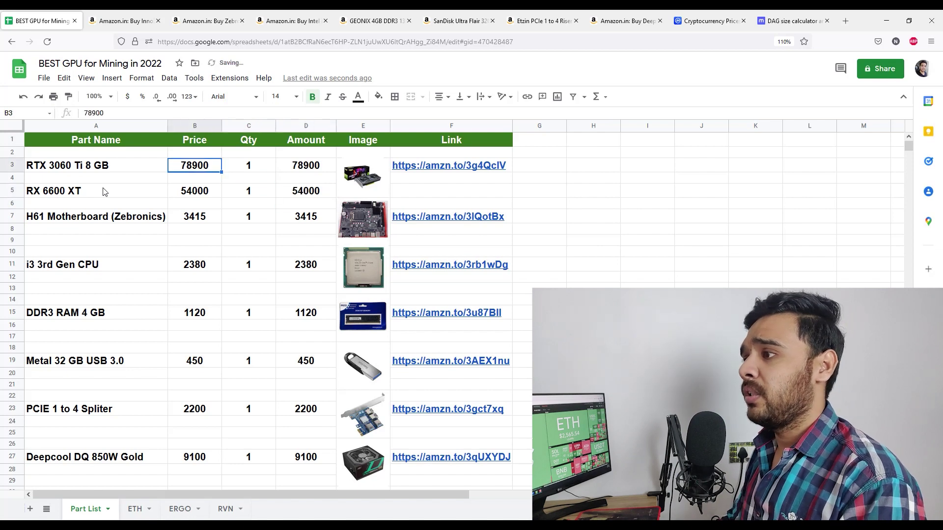
pyautogui.press('Delete')
pyautogui.scroll(-6, 352, 357)
pyautogui.scroll(4, 352, 357)
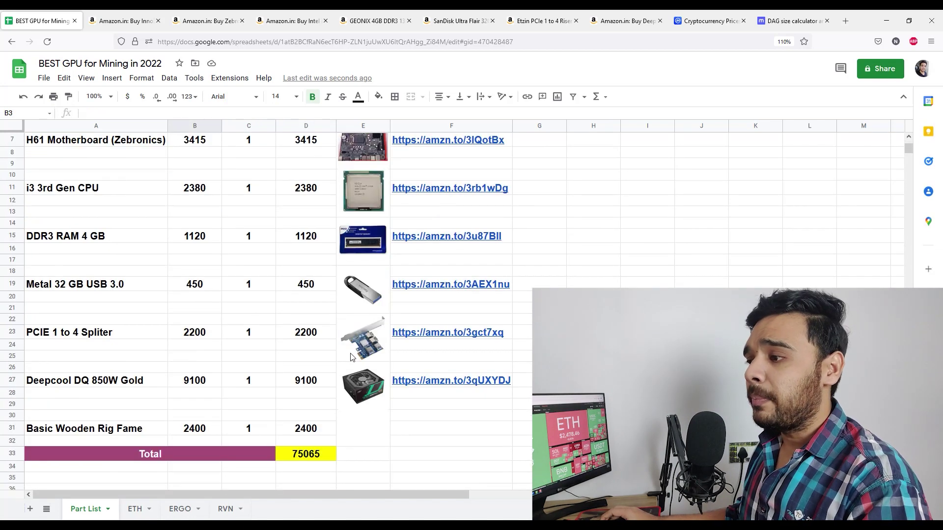
pyautogui.scroll(3, 385, 377)
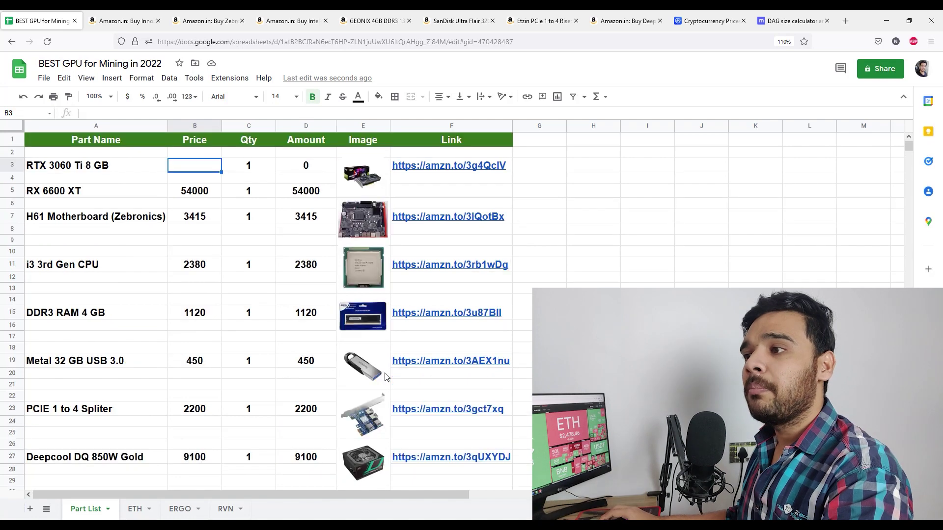
# Step: Clear the RX 6600 XT entry from cells A5:D5
pyautogui.click(90, 196)
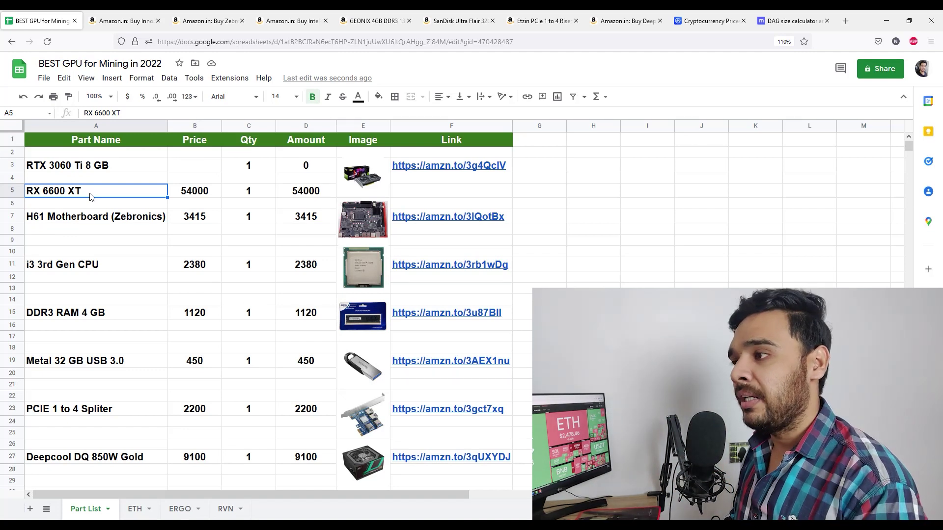
pyautogui.hotkey('shift', 'Right')
pyautogui.hotkey('shift', 'Right')
pyautogui.hotkey('shift', 'Right')
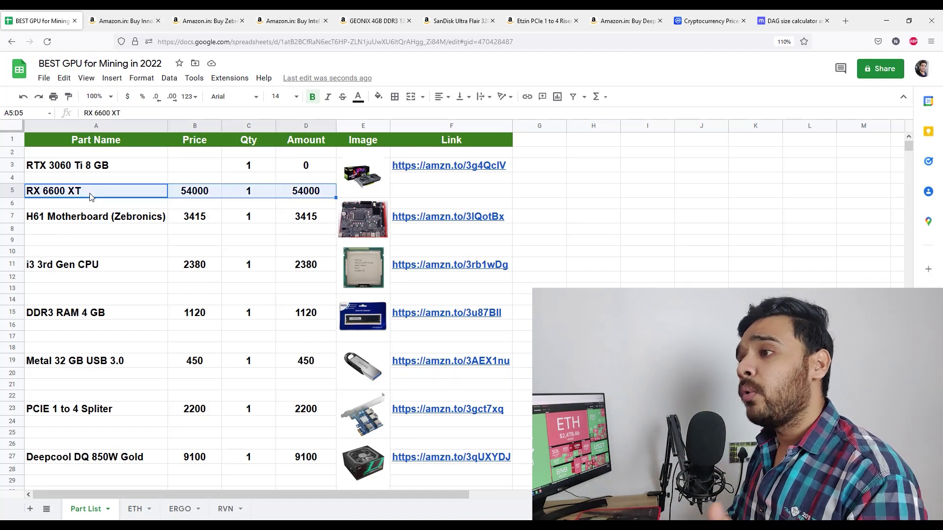
pyautogui.press('Delete')
pyautogui.click(90, 193)
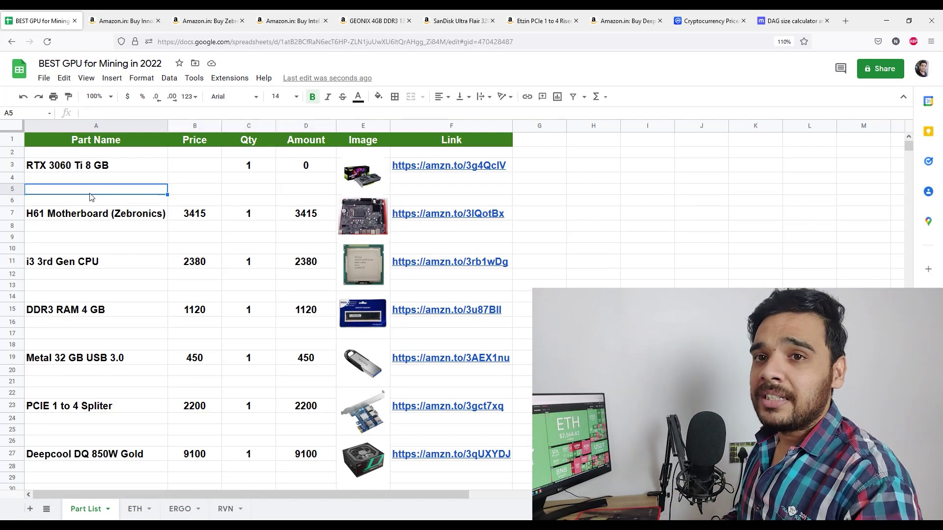